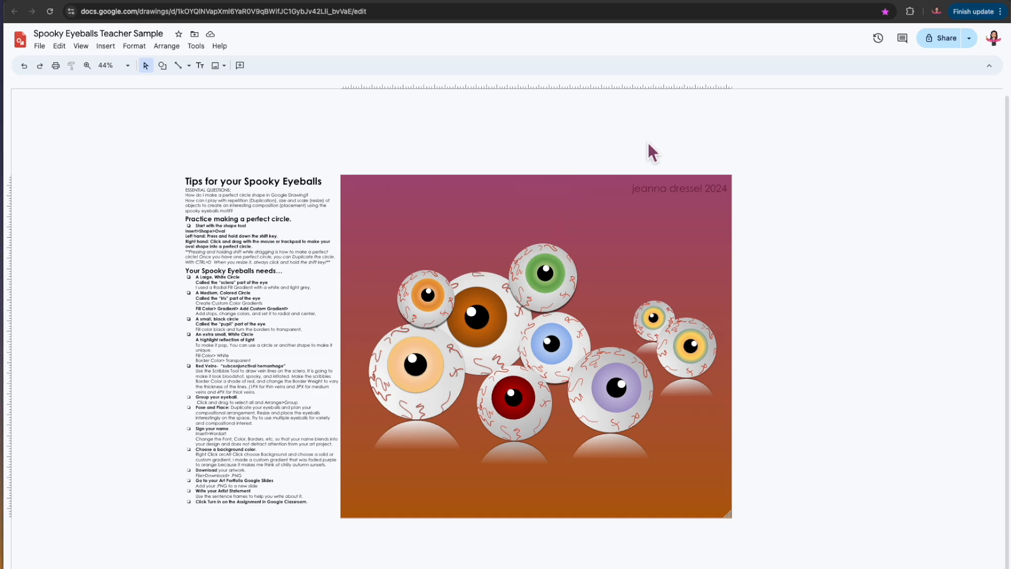
scroll(648, 143, "up", 3, "ctrl")
scroll(647, 142, "up", 3, "ctrl")
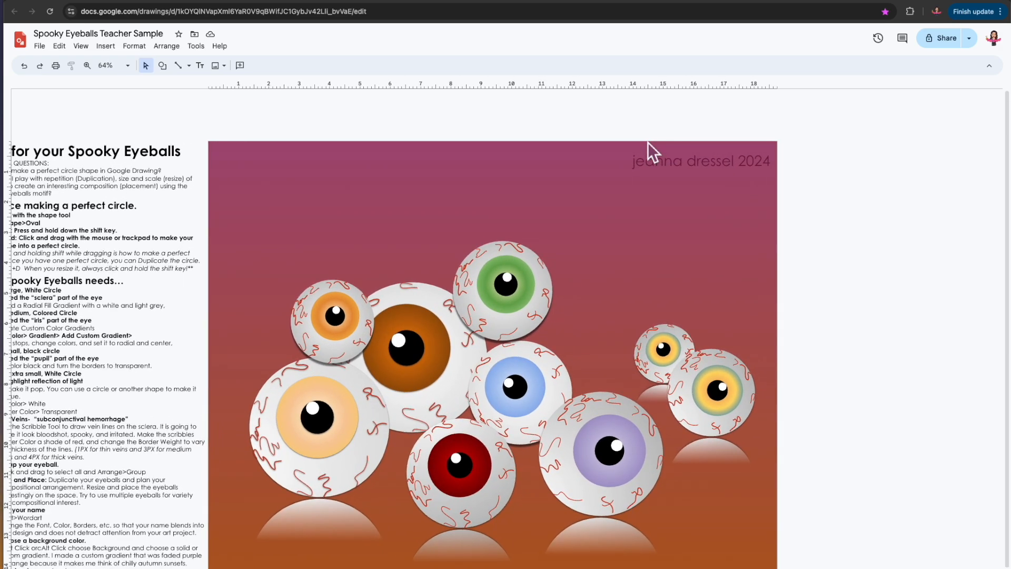
scroll(647, 143, "down", 1)
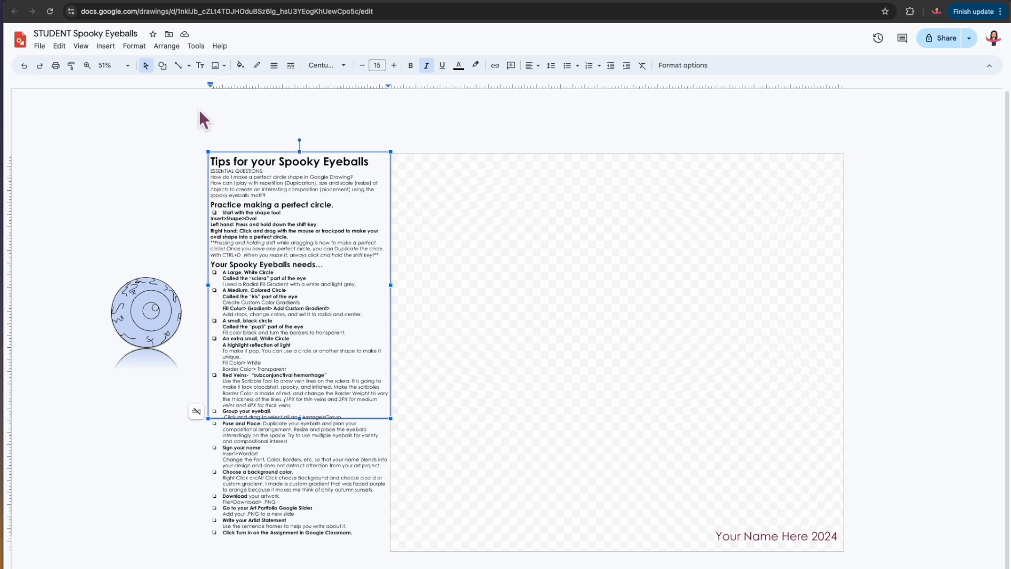
Draw a large perfect circle about 13 ruler units wide with the Oval shape on the blank canvas.
left_click(176, 138)
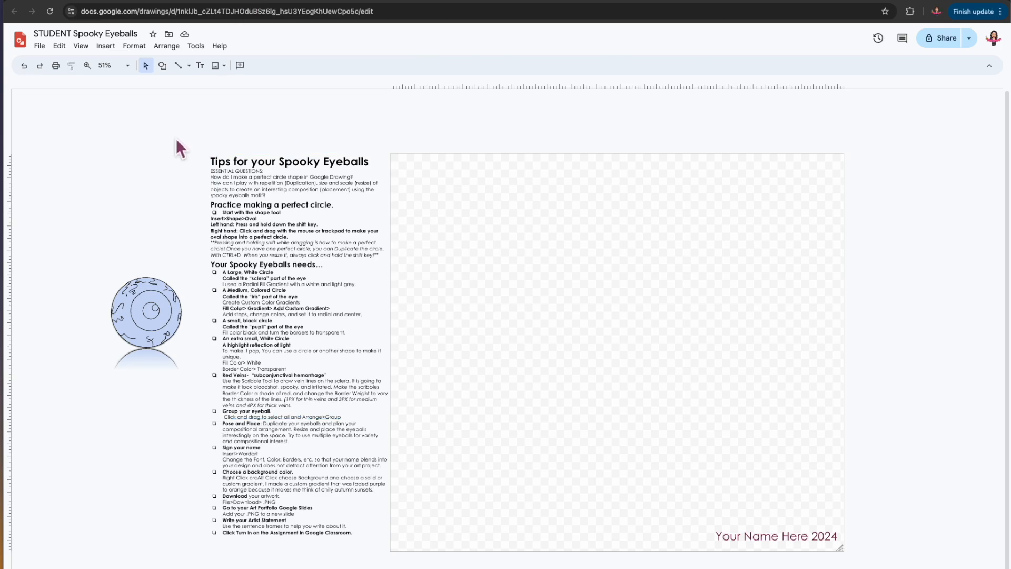
scroll(250, 143, "up", 5)
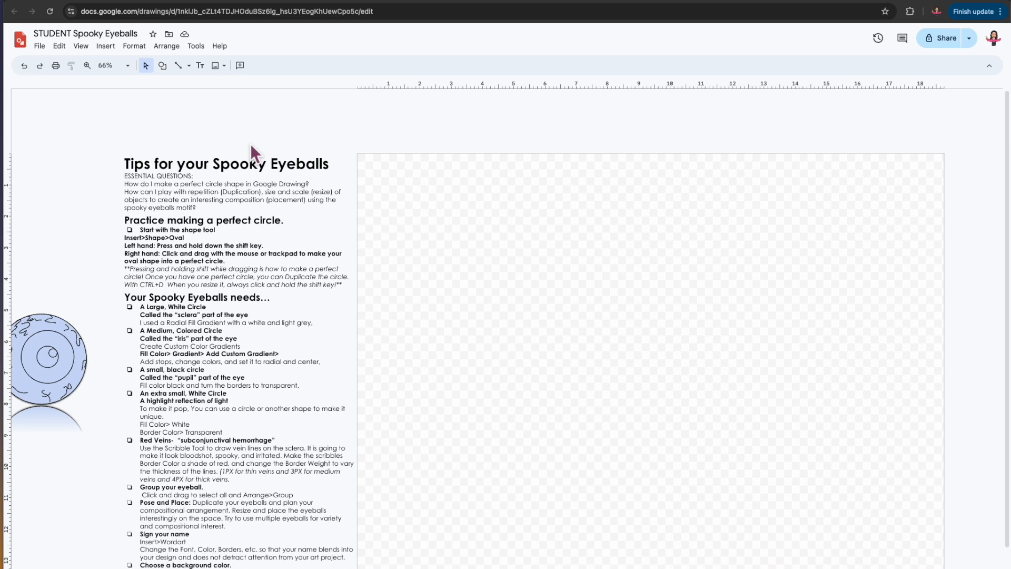
left_click(164, 67)
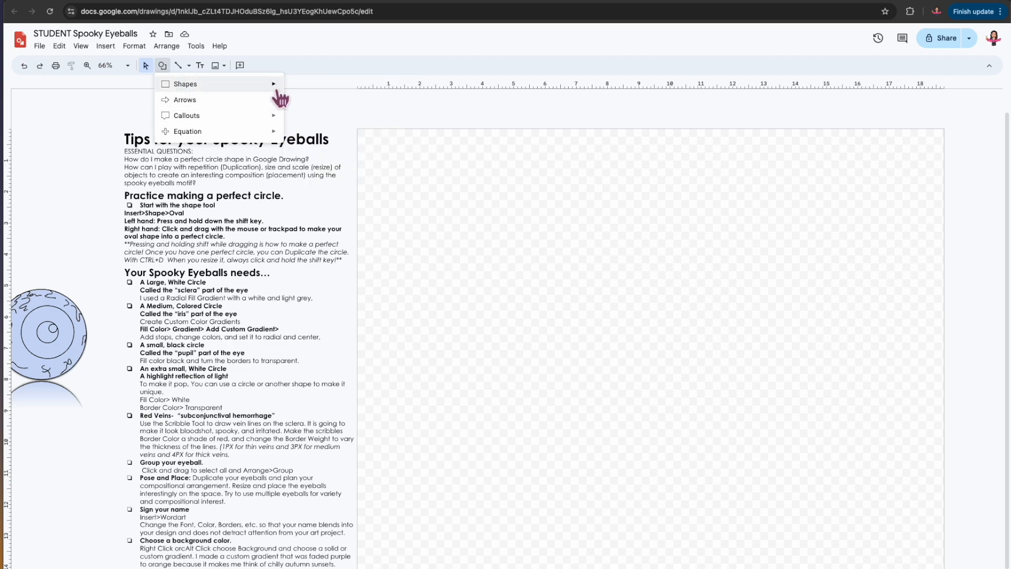
mouse_move(271, 85)
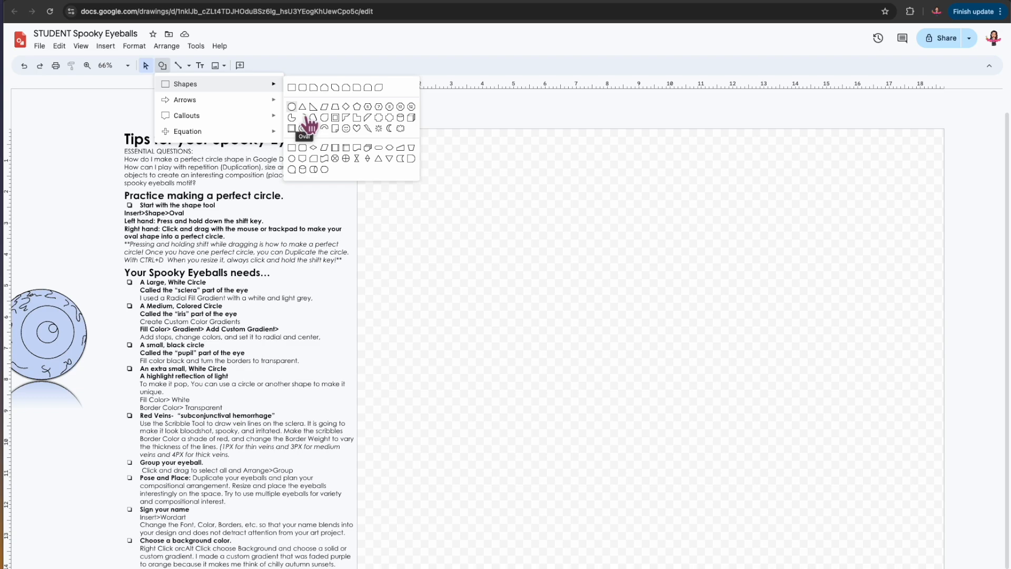
left_click(308, 119)
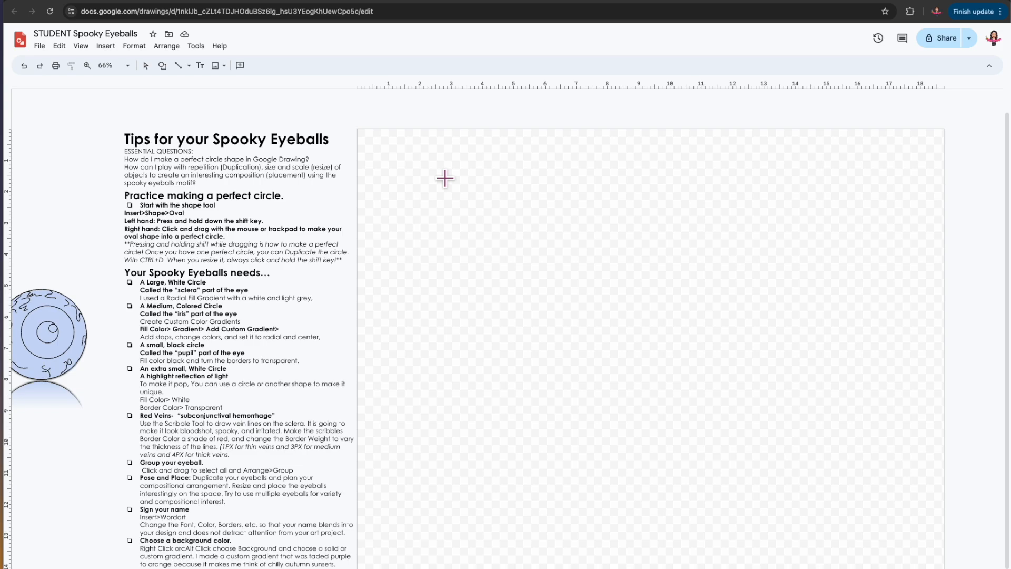
left_click_drag(445, 177, 857, 423)
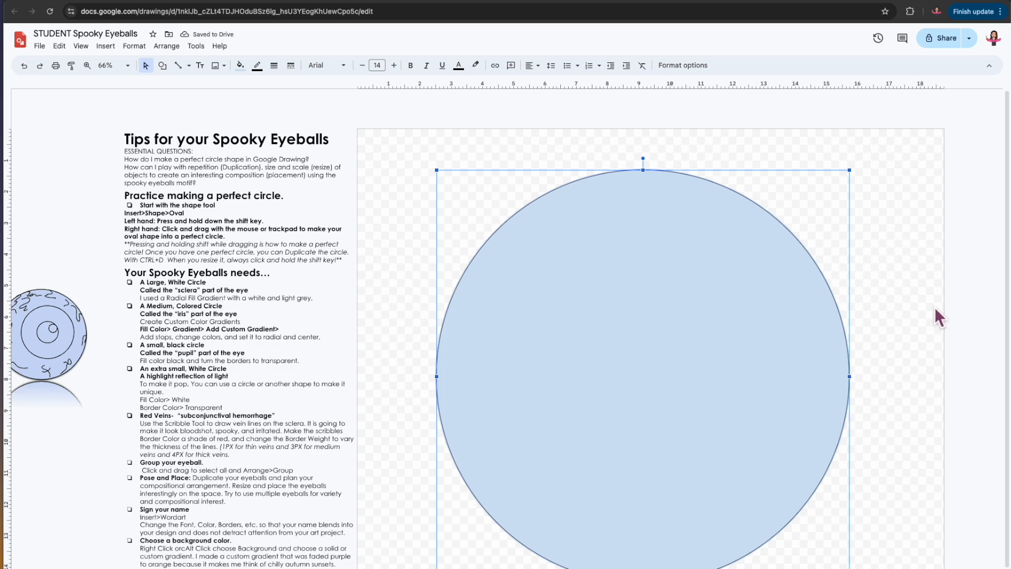
left_click(937, 281)
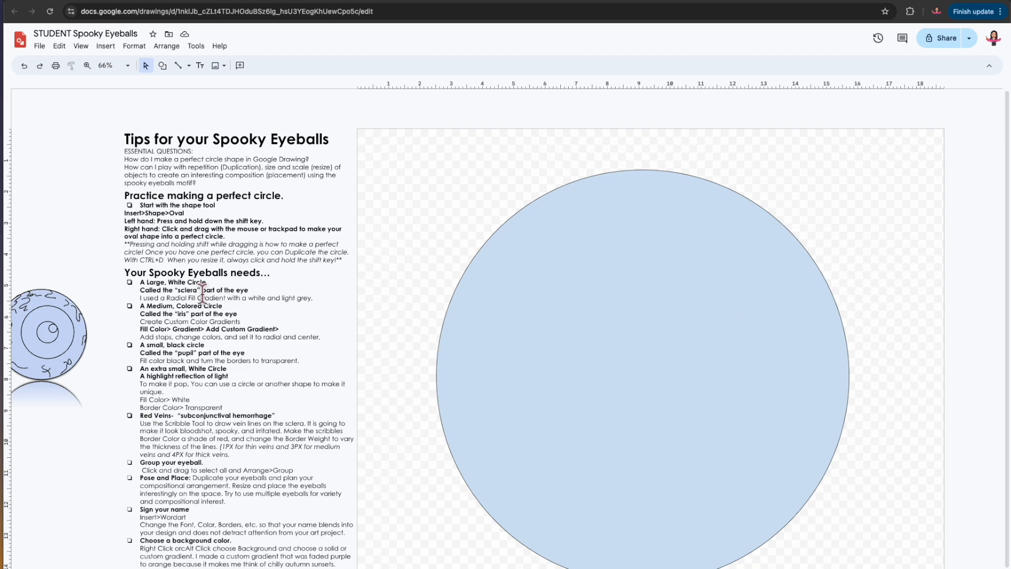
Duplicate the large circle, shrink the copy proportionally to about 7.5 ruler units wide and place it inside as the iris.
left_click_drag(137, 290, 297, 303)
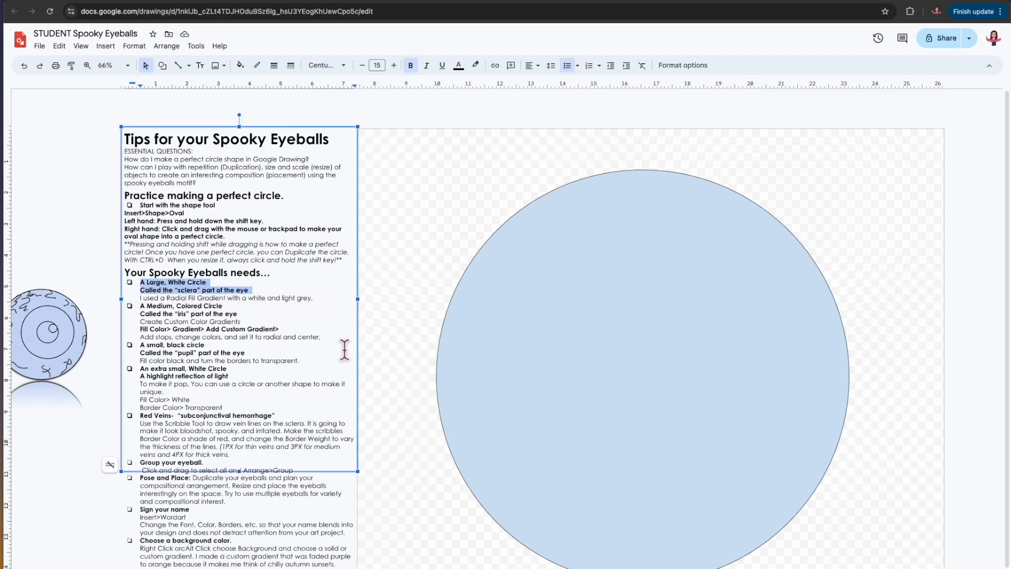
left_click(552, 330)
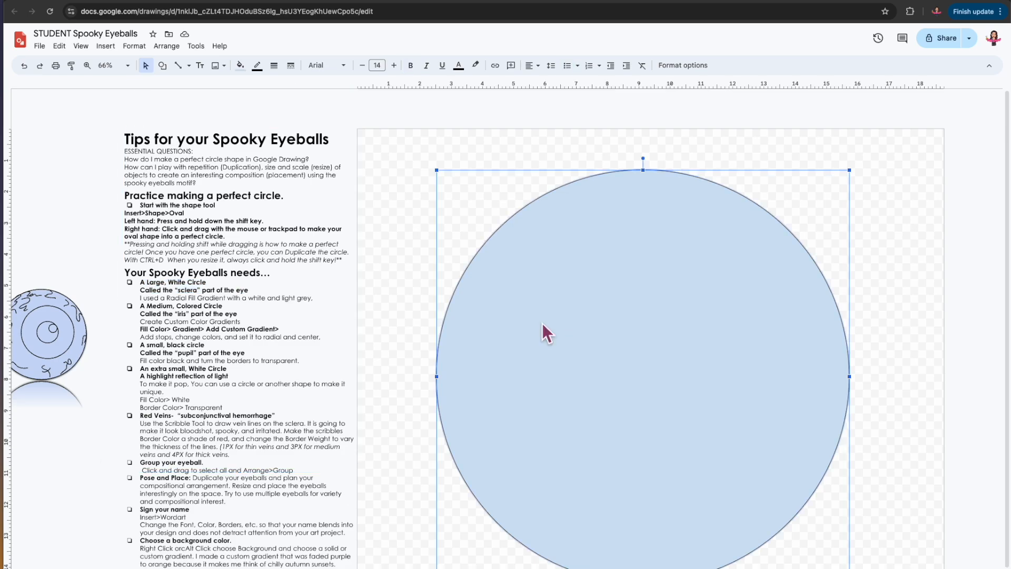
key("ctrl+d")
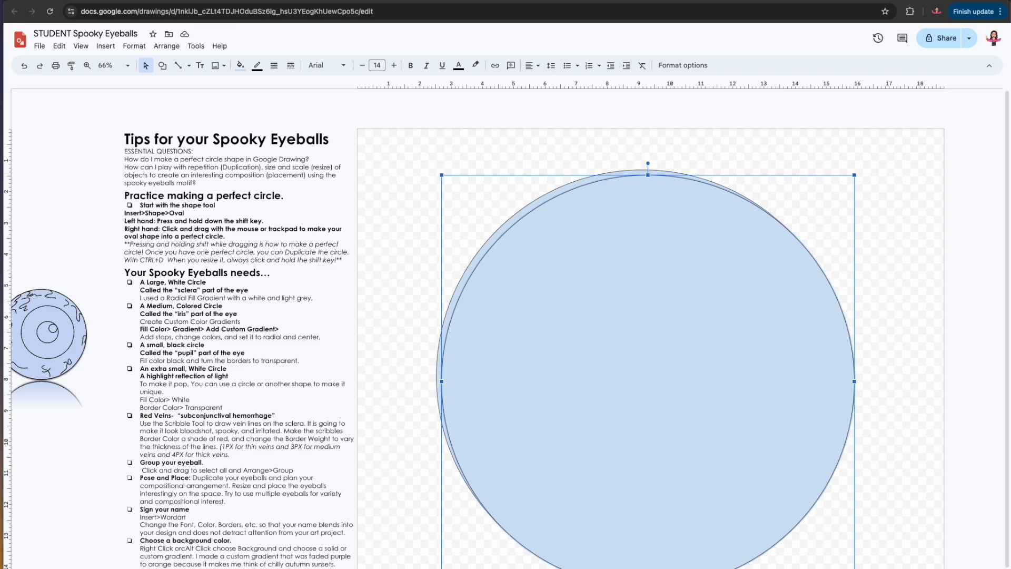
left_click_drag(442, 568, 643, 412)
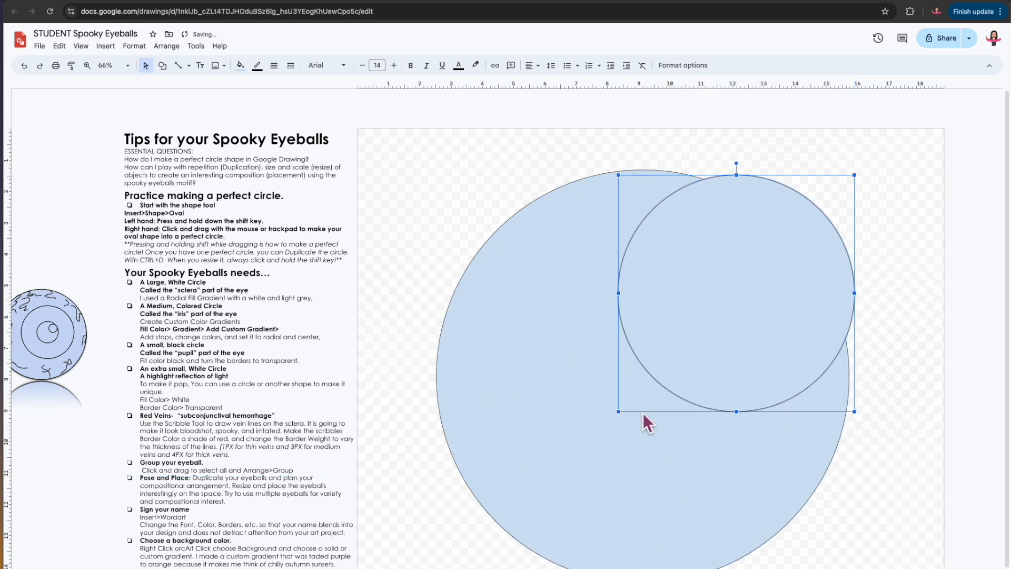
left_click_drag(763, 300, 674, 358)
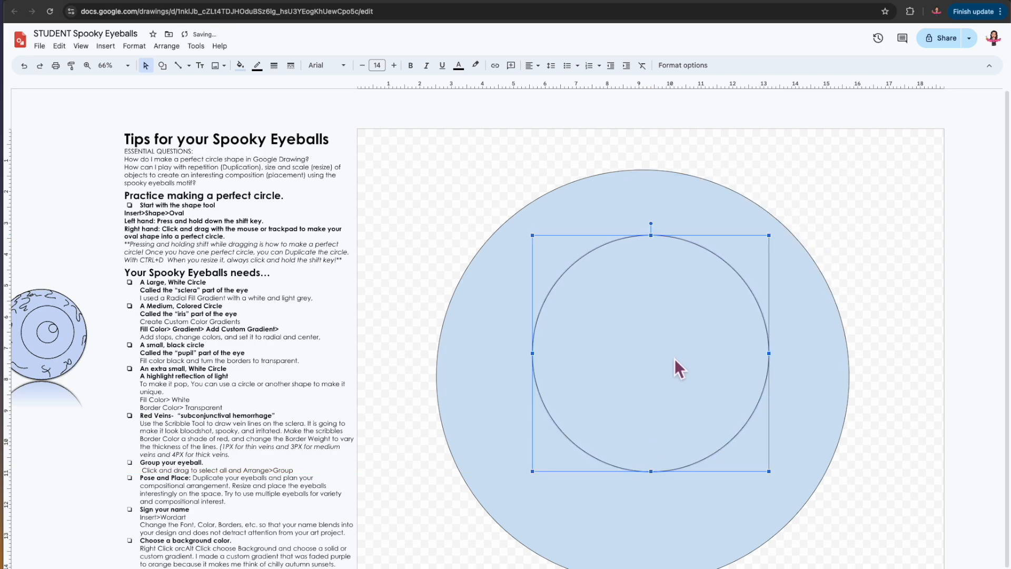
Duplicate the iris circle, shrink the copy proportionally to about 5.4 ruler units wide and center it in the iris as the pupil.
left_click(794, 310)
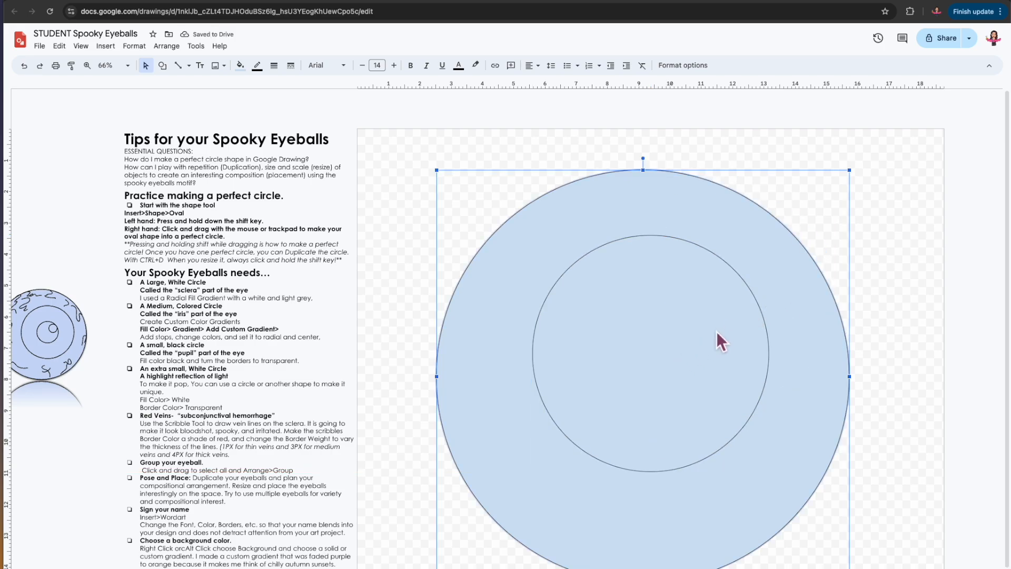
left_click(743, 329)
left_click(803, 307)
left_click(718, 350)
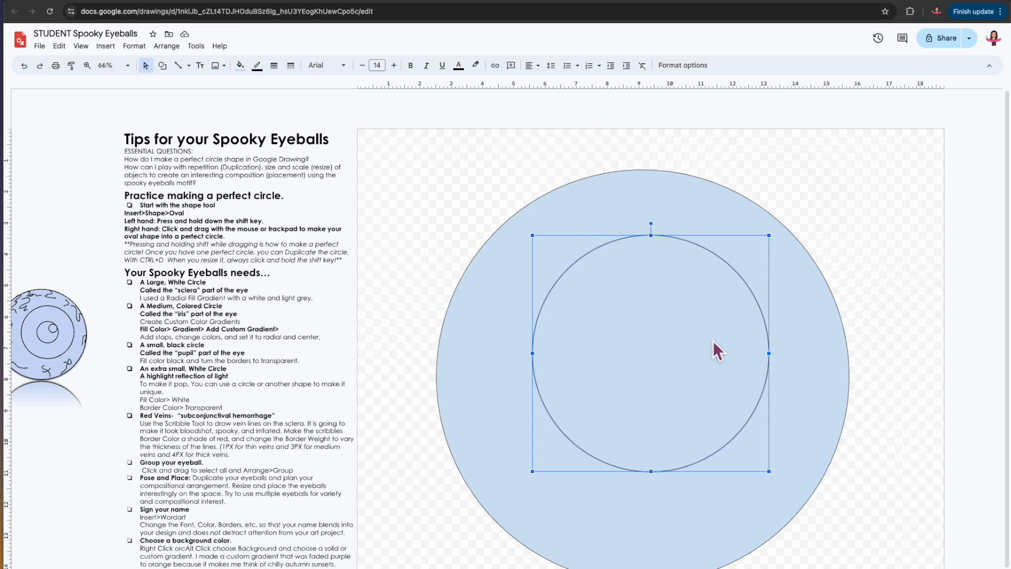
key("ctrl+d")
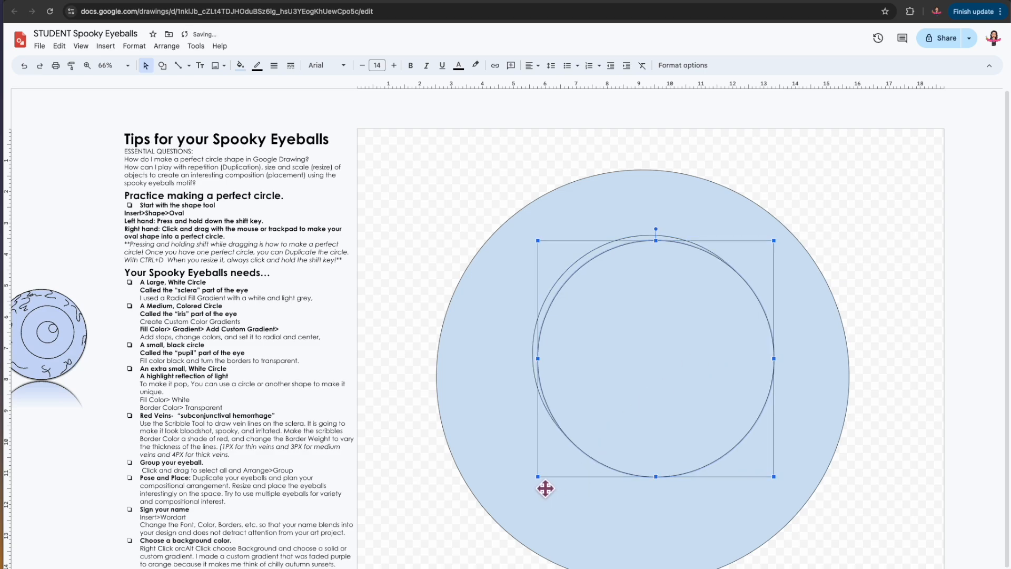
left_click_drag(539, 477, 607, 409)
left_click_drag(706, 347, 664, 369)
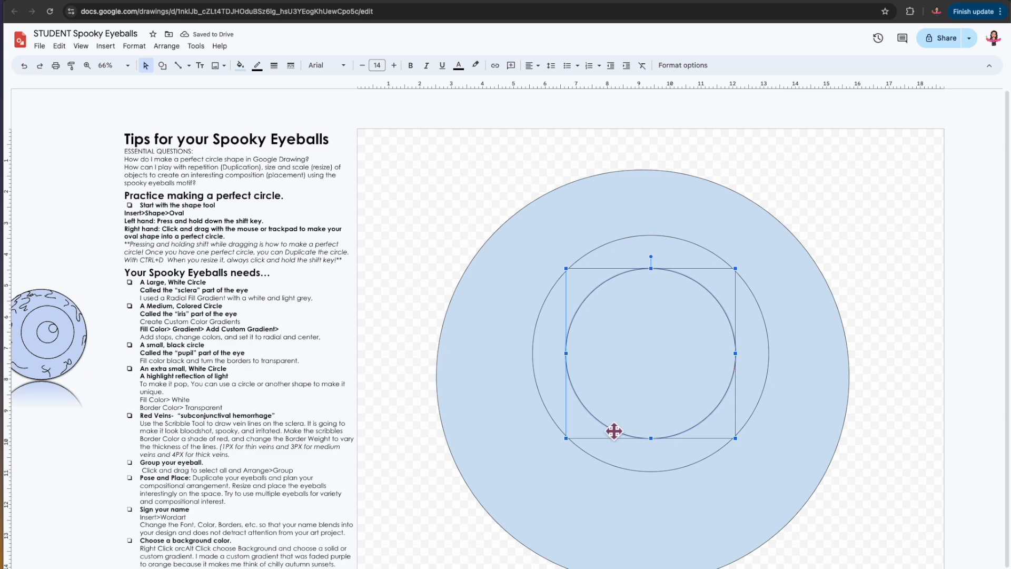
Duplicate the pupil circle, shrink the copy to about 2.6 ruler units wide and place it over the pupil's upper-right edge as the highlight.
key("ctrl+d")
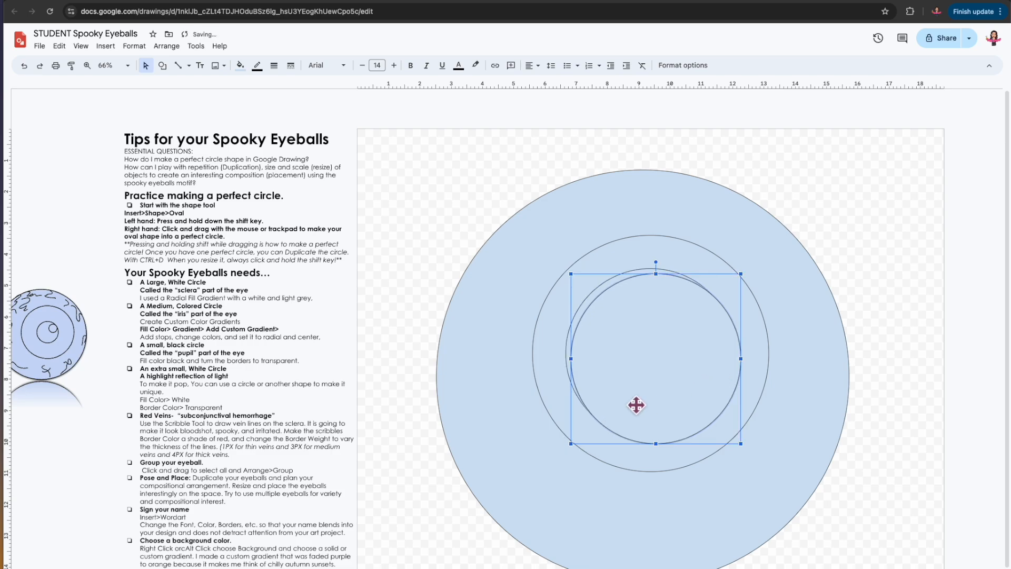
left_click_drag(572, 447, 685, 336)
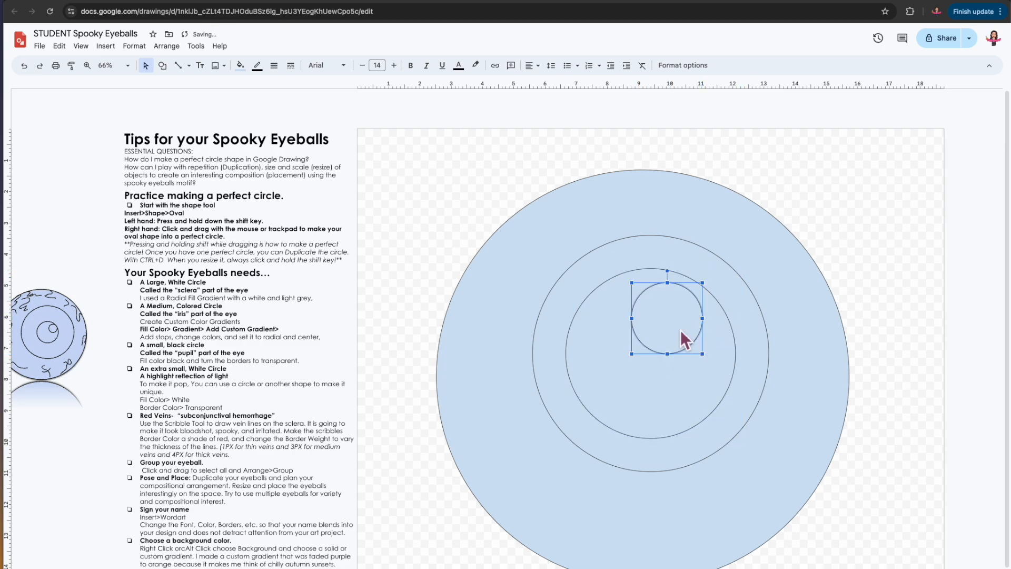
left_click_drag(709, 304, 711, 303)
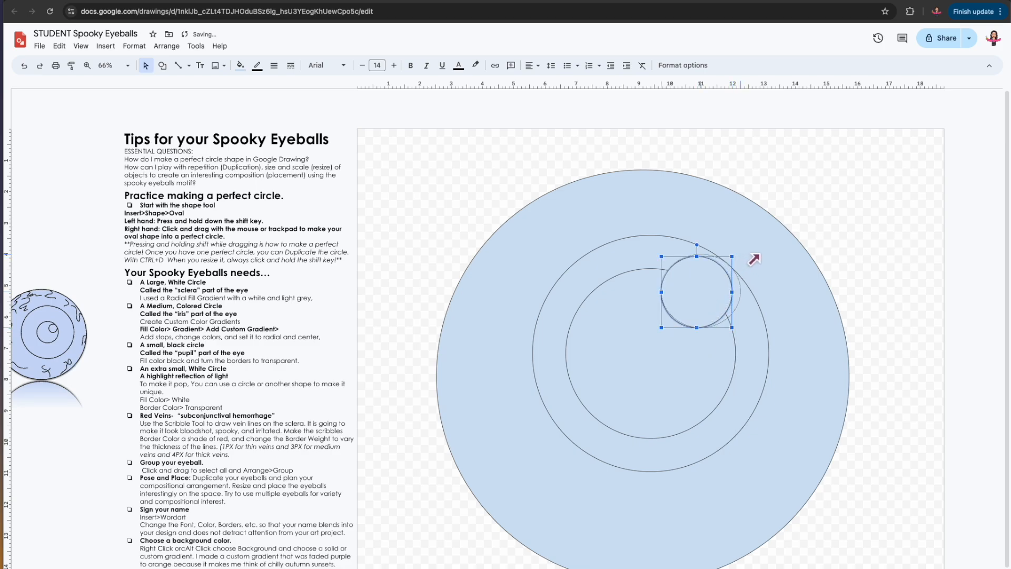
mouse_move(746, 262)
left_mouse_down()
mouse_move(756, 251)
mouse_move(742, 246)
left_mouse_up()
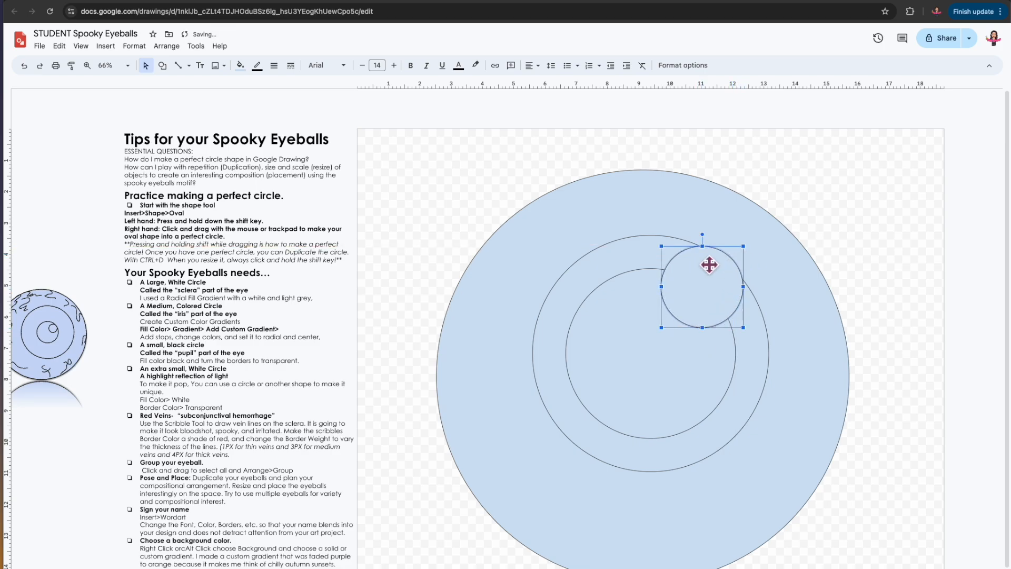
left_click(885, 199)
left_click_drag(727, 289, 703, 321)
key("super+z")
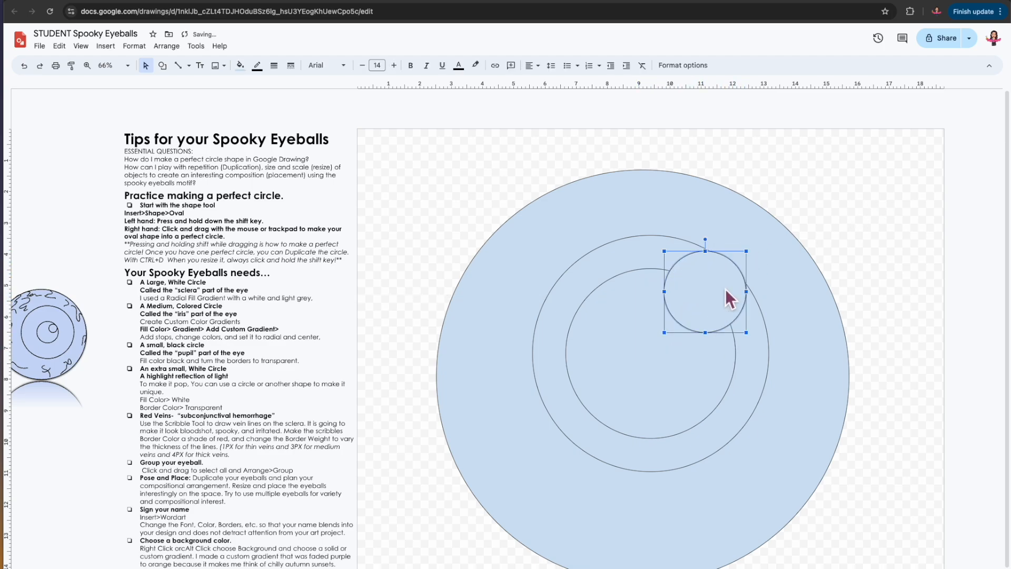
Start a custom gradient fill for the large outer circle and set its type to Radial.
left_click(522, 312)
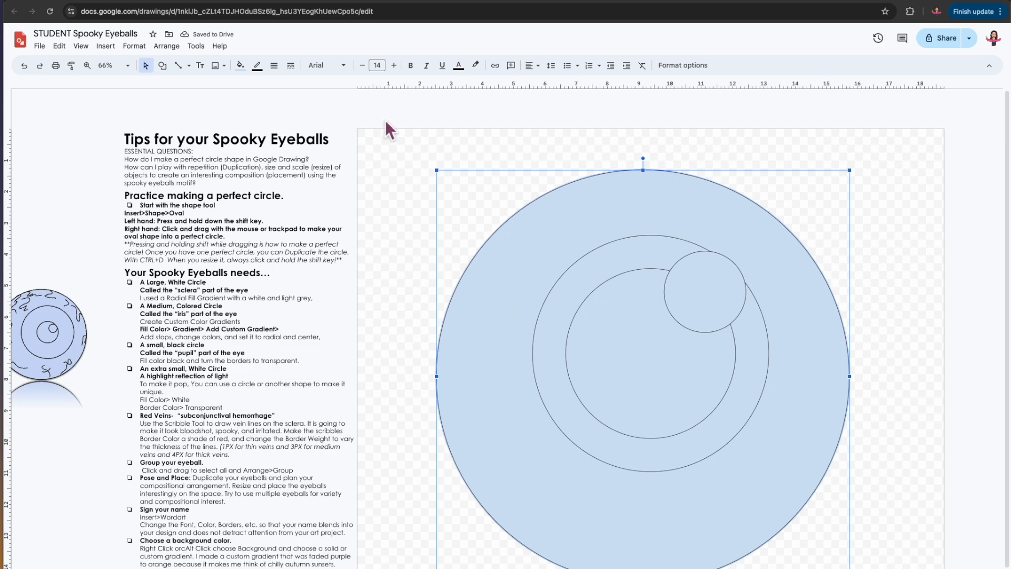
left_click(240, 66)
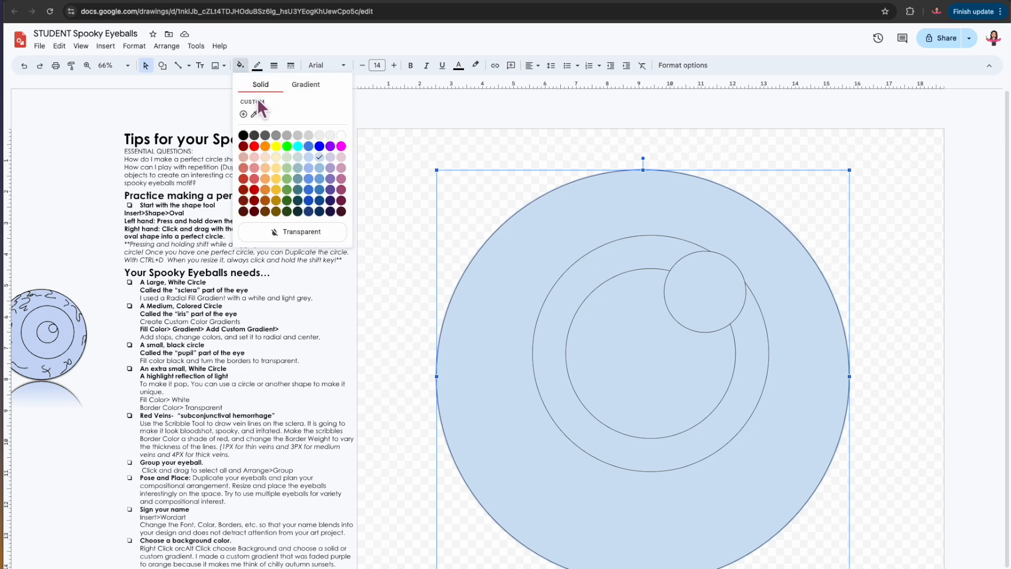
left_click(313, 92)
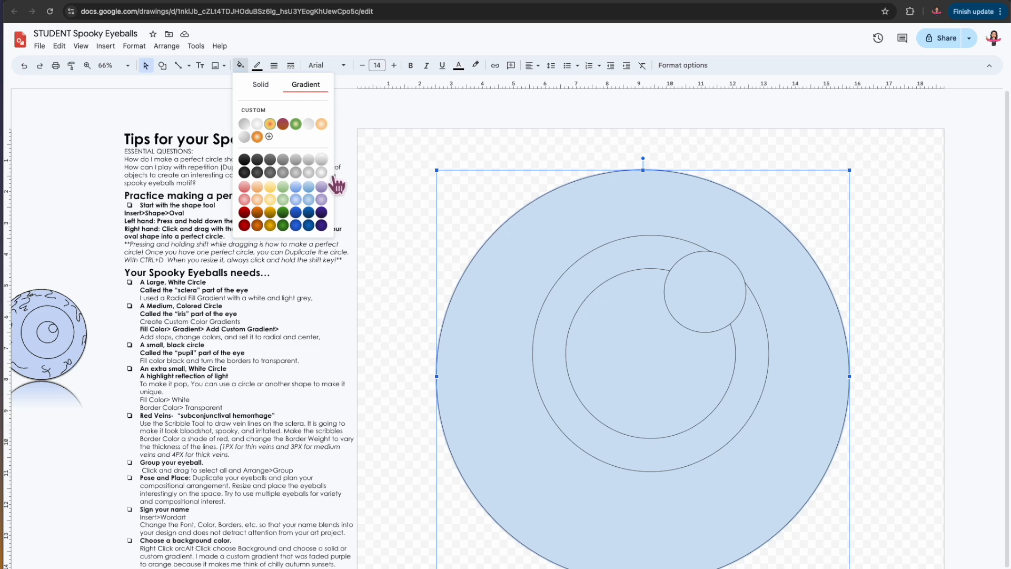
left_click(282, 142)
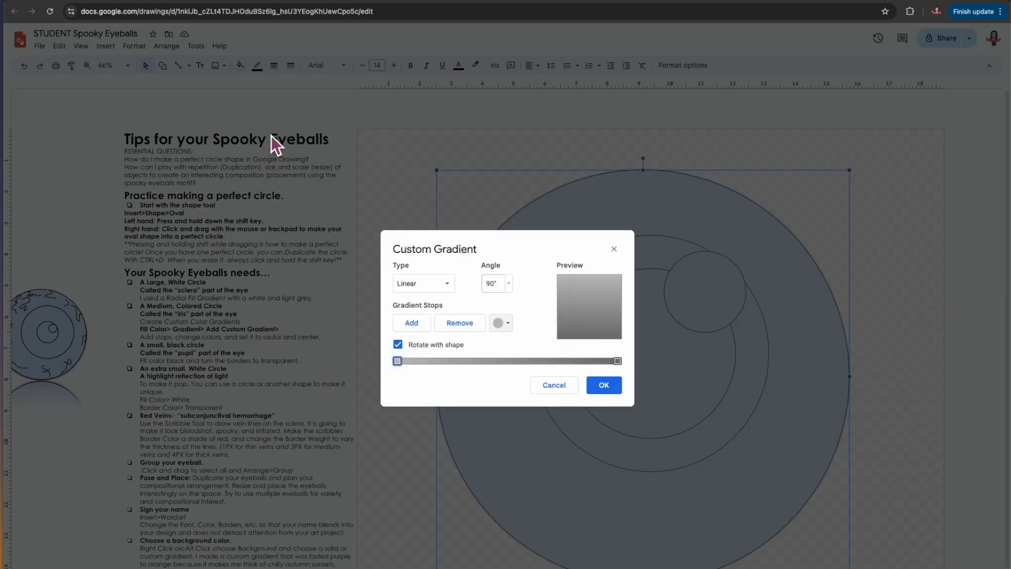
left_click(448, 286)
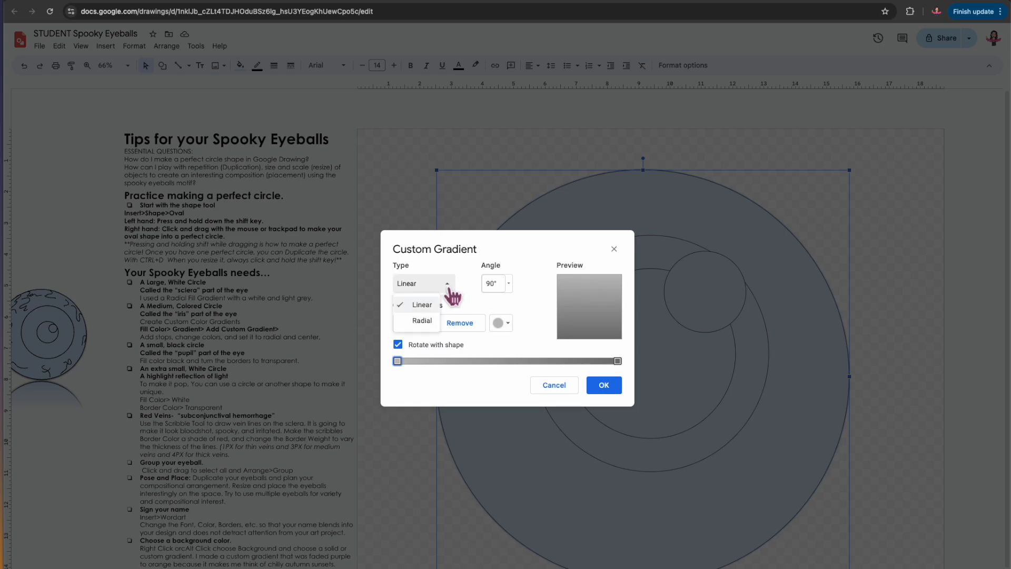
left_click(436, 323)
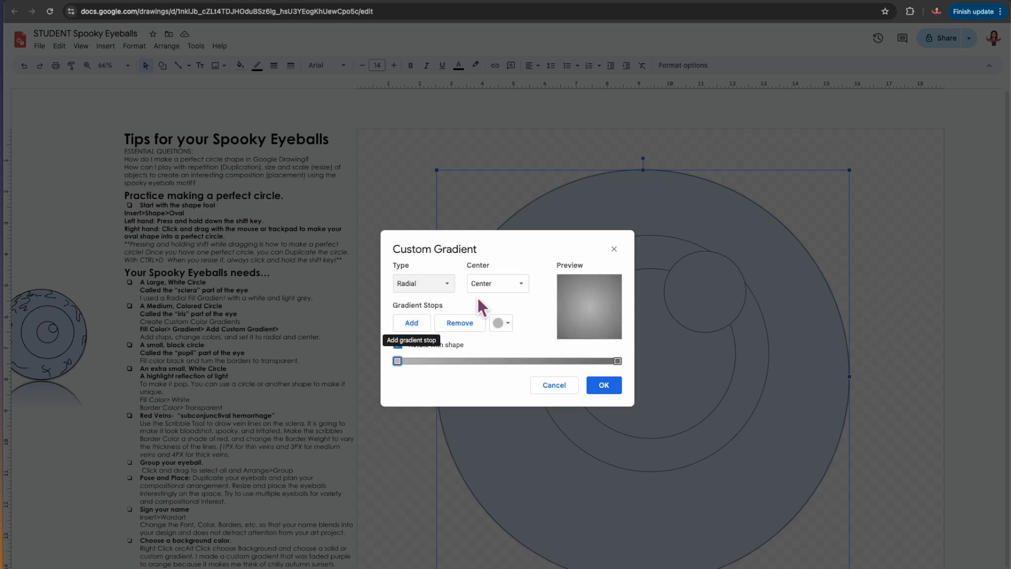
Try the gradient center at Top left, Top right, Bottom left and Bottom right, and return it to Center.
left_click(527, 288)
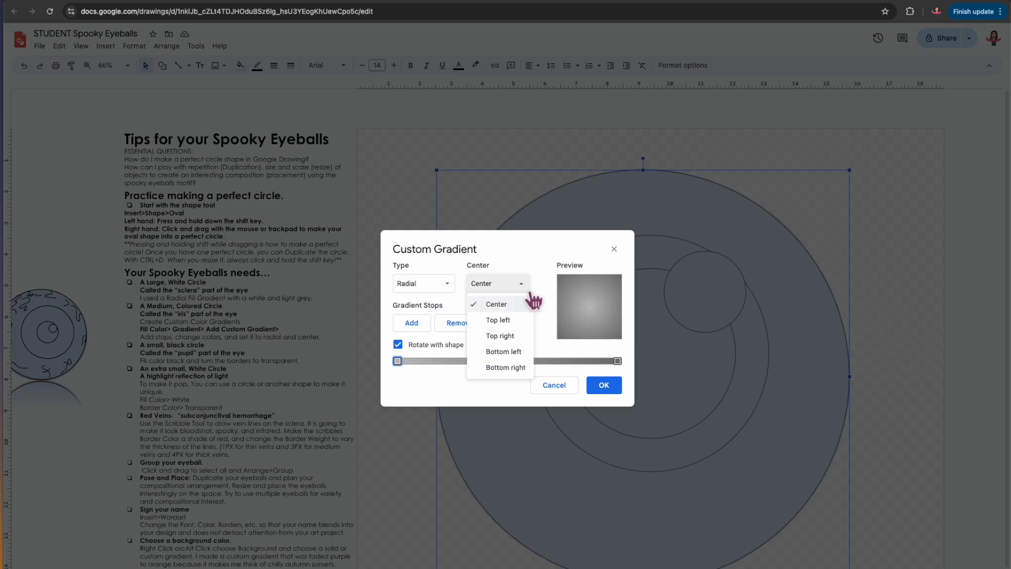
left_click(510, 319)
left_click(515, 287)
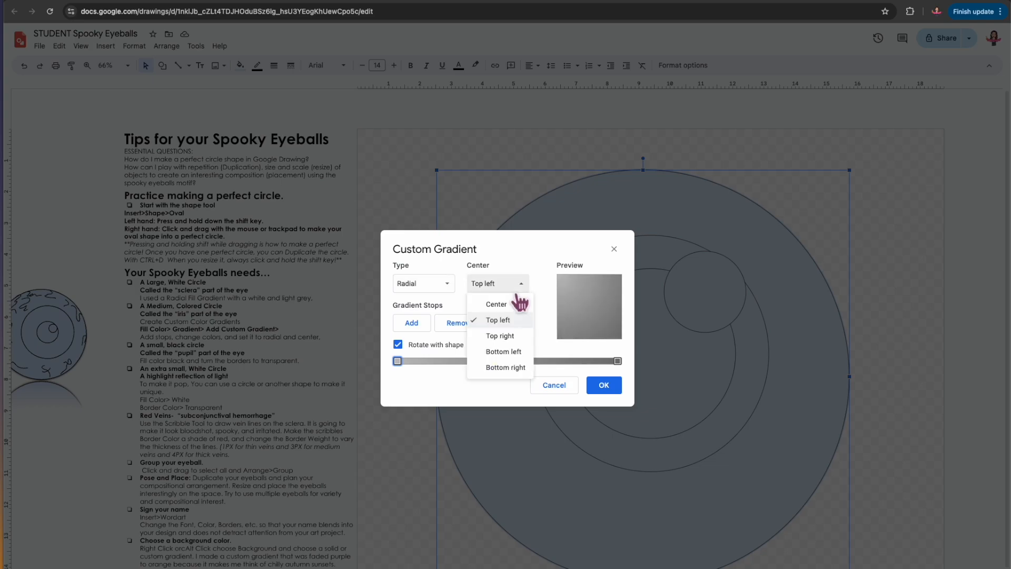
left_click(502, 335)
left_click(522, 286)
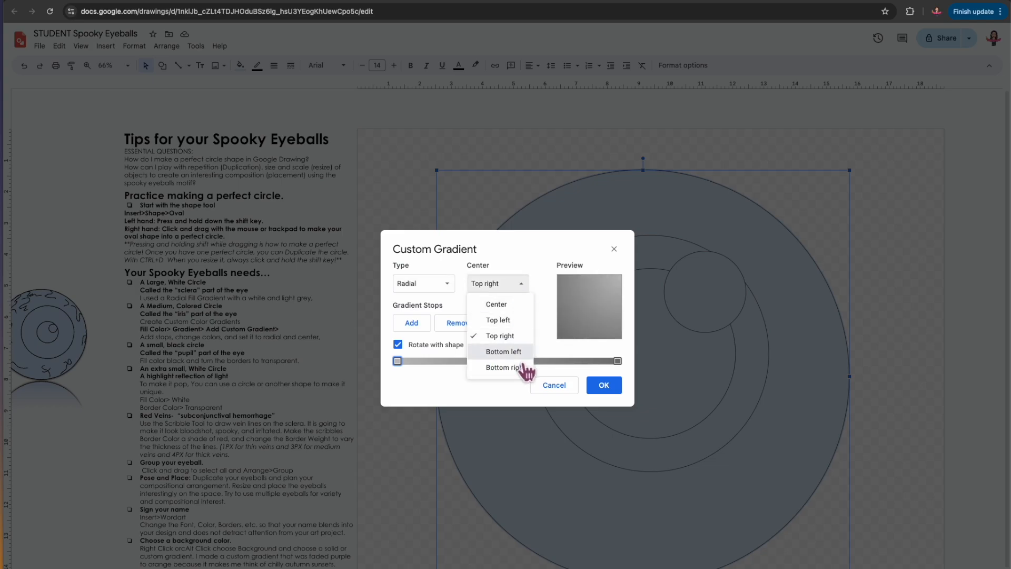
left_click(513, 351)
left_click(522, 287)
left_click(519, 372)
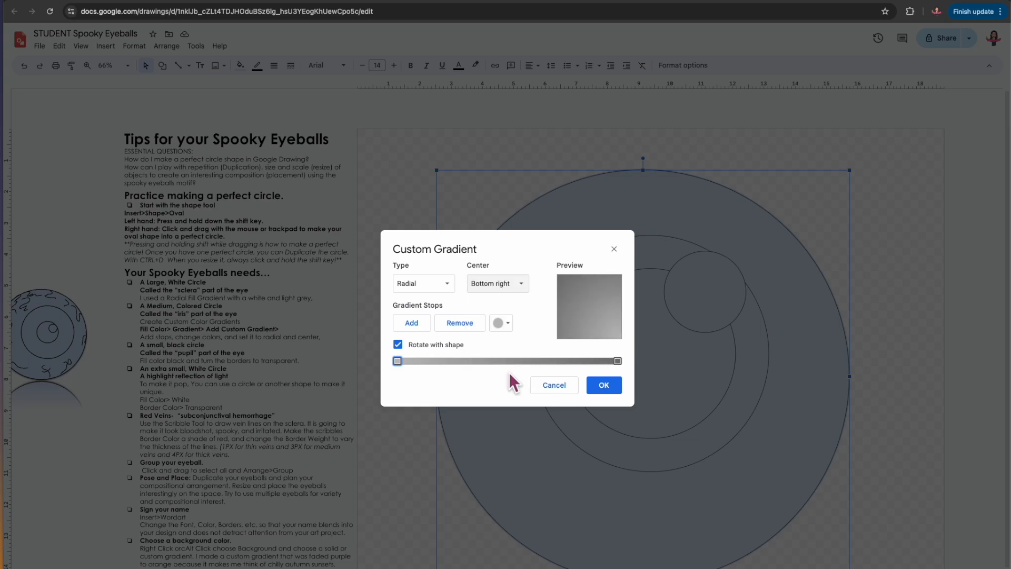
left_click(520, 287)
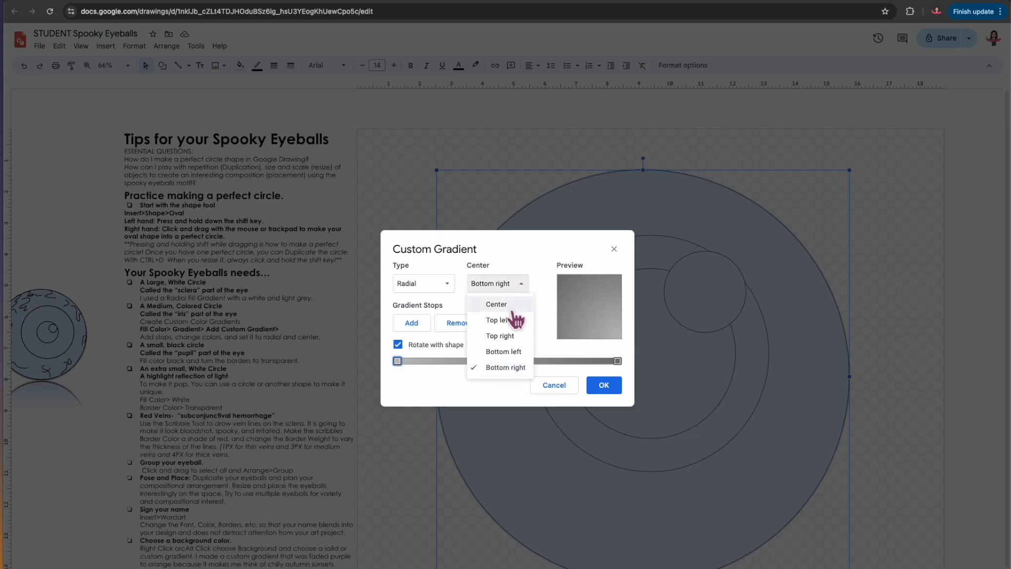
left_click(517, 304)
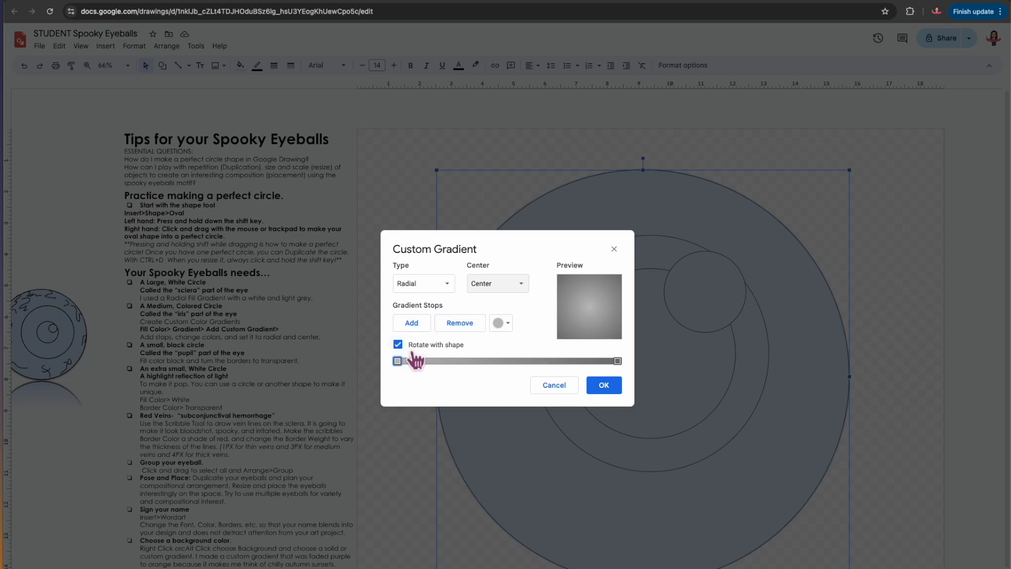
Color the large outer circle's gradient from white at the center stop to light gray at the end stop, apply it, and make the border transparent.
left_click(509, 324)
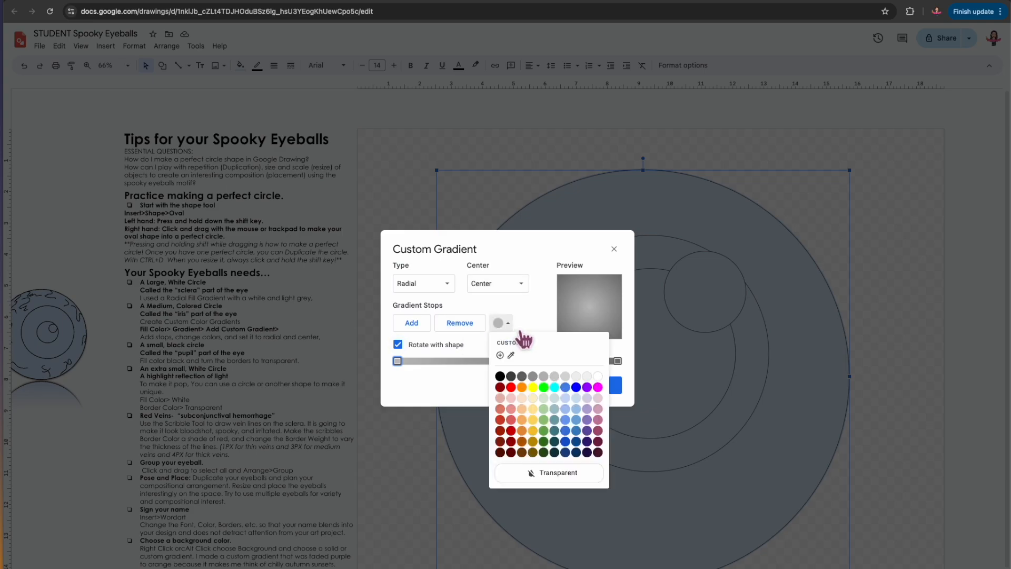
left_click(612, 387)
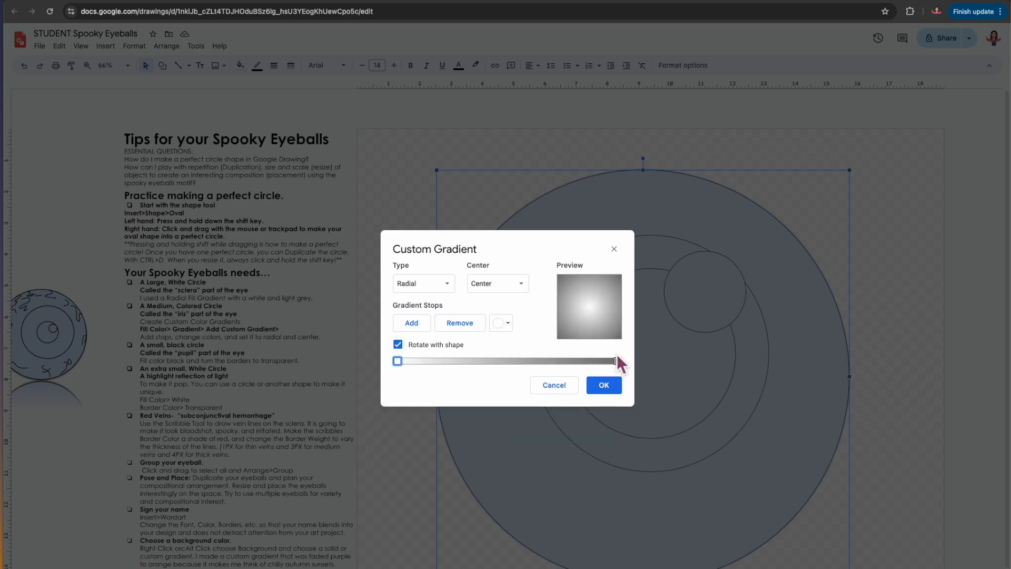
left_click(618, 361)
left_click(511, 325)
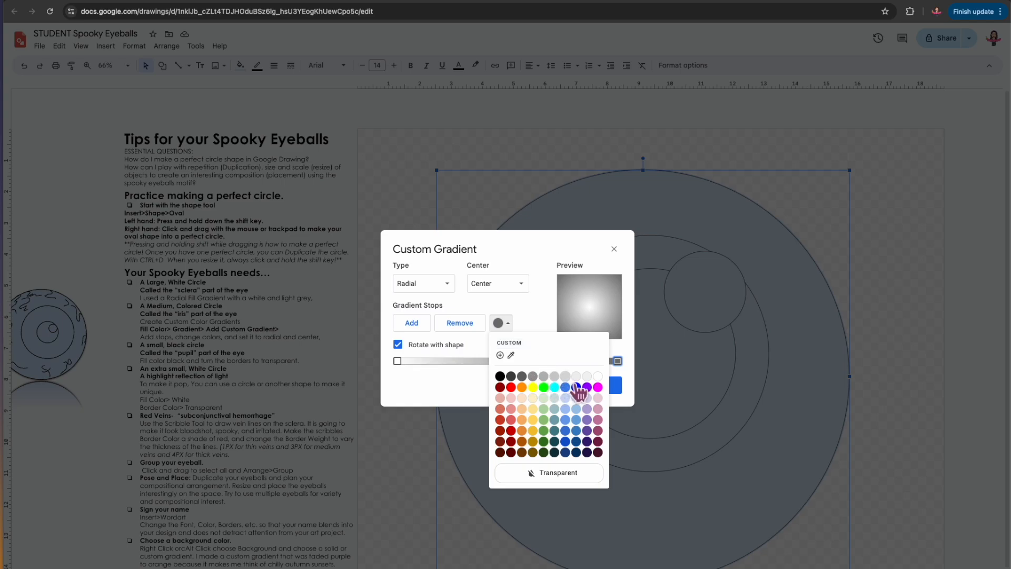
left_click(576, 376)
left_click(502, 322)
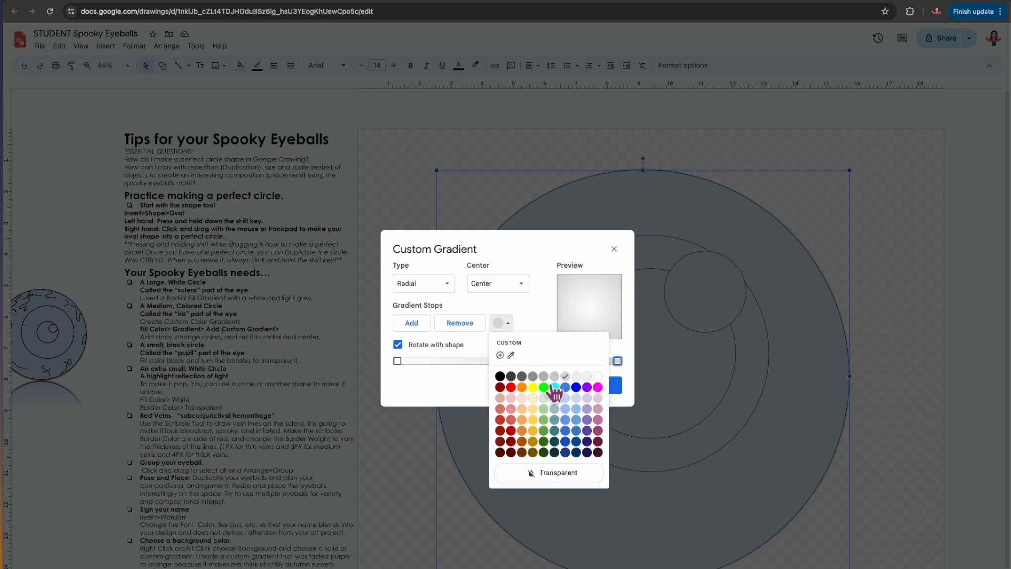
left_click(572, 392)
left_click(617, 385)
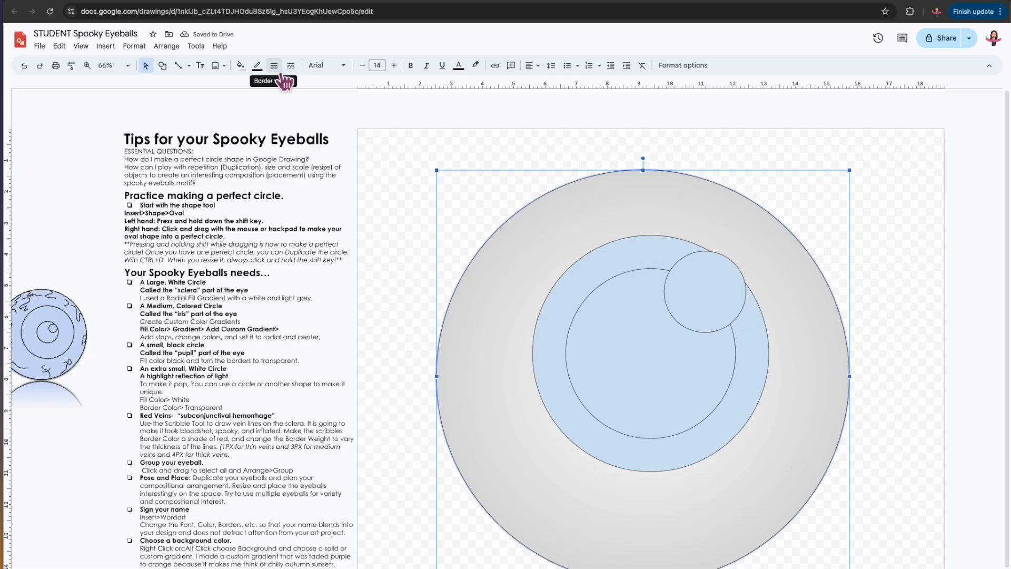
left_click(257, 65)
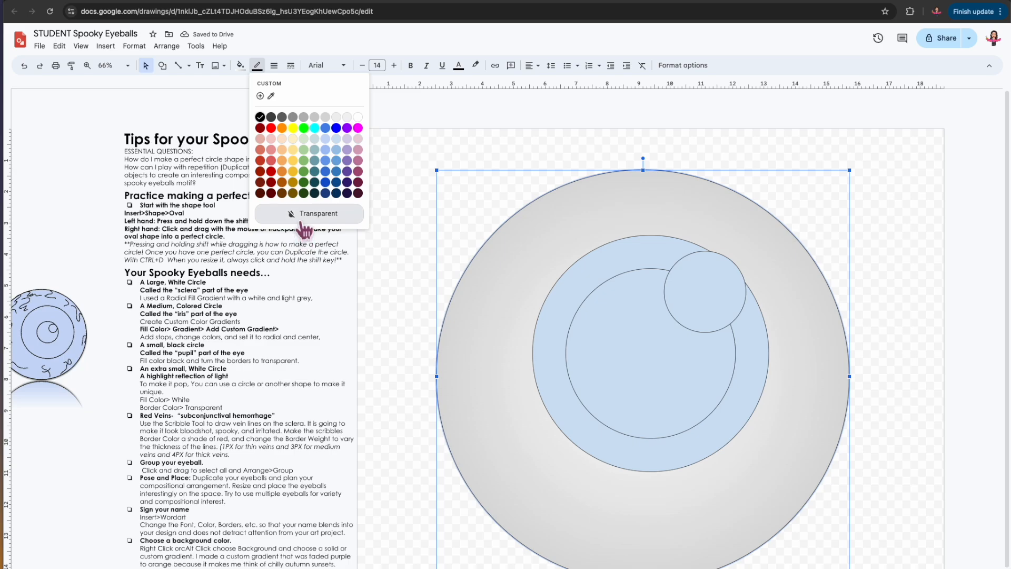
left_click(322, 211)
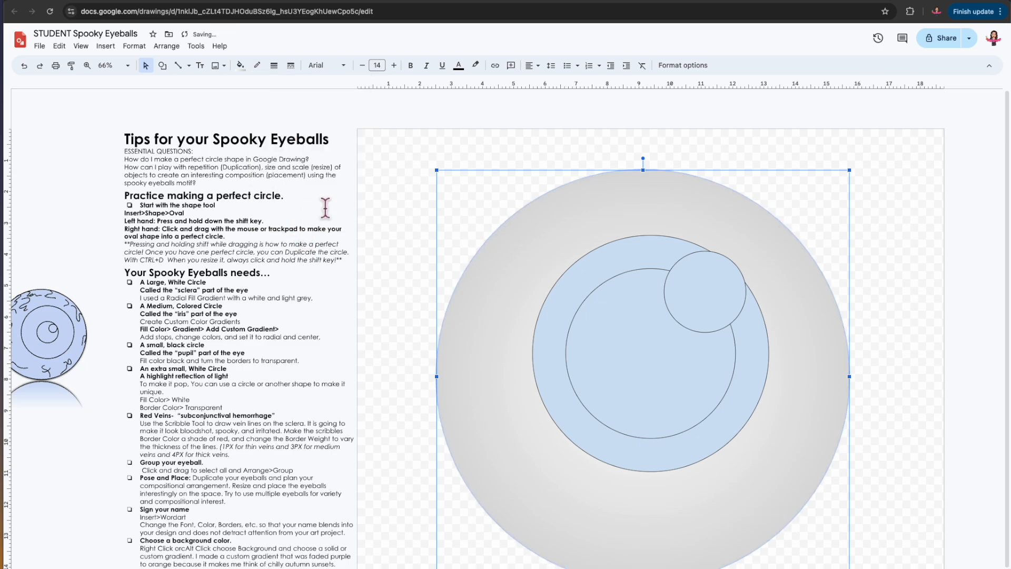
Fill the pupil circle with solid black and the small highlight circle with white.
left_click(613, 289)
left_click(638, 344)
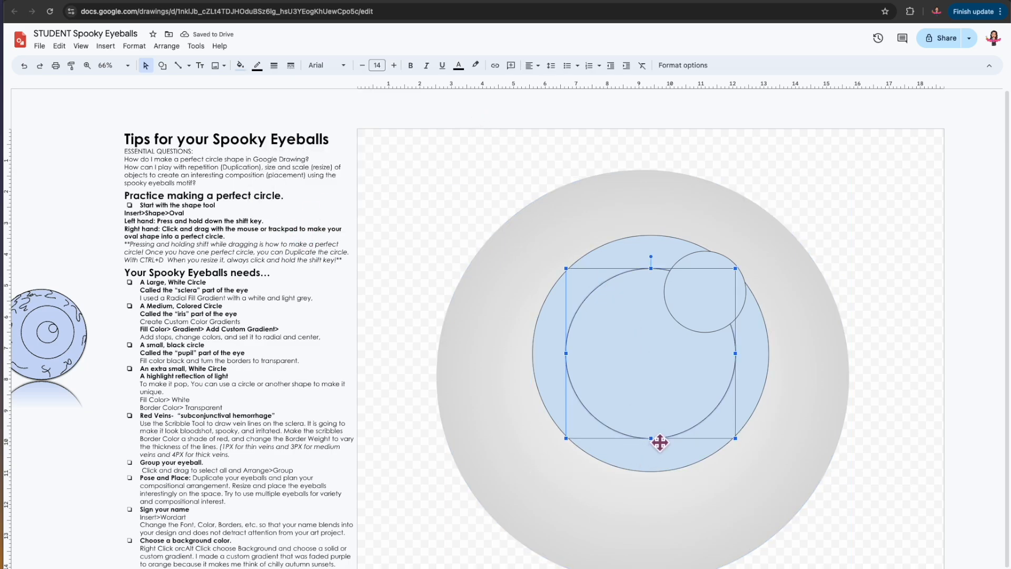
left_click(240, 64)
left_click(244, 135)
left_click(706, 307)
left_click(240, 65)
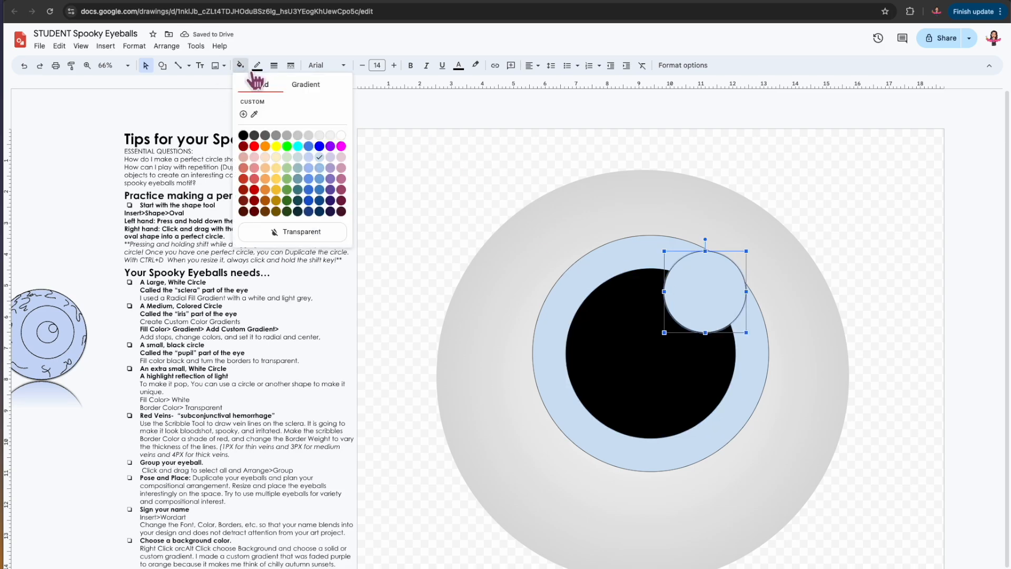
left_click(343, 135)
Start a custom gradient fill for the iris circle, set its type to Radial and add four gradient stops.
left_click(636, 263)
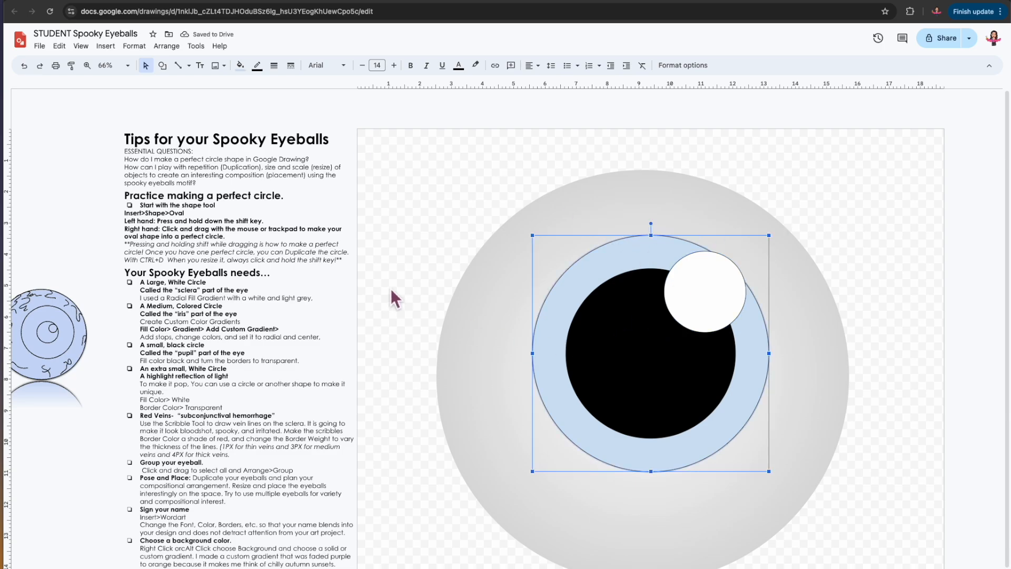
left_click(240, 64)
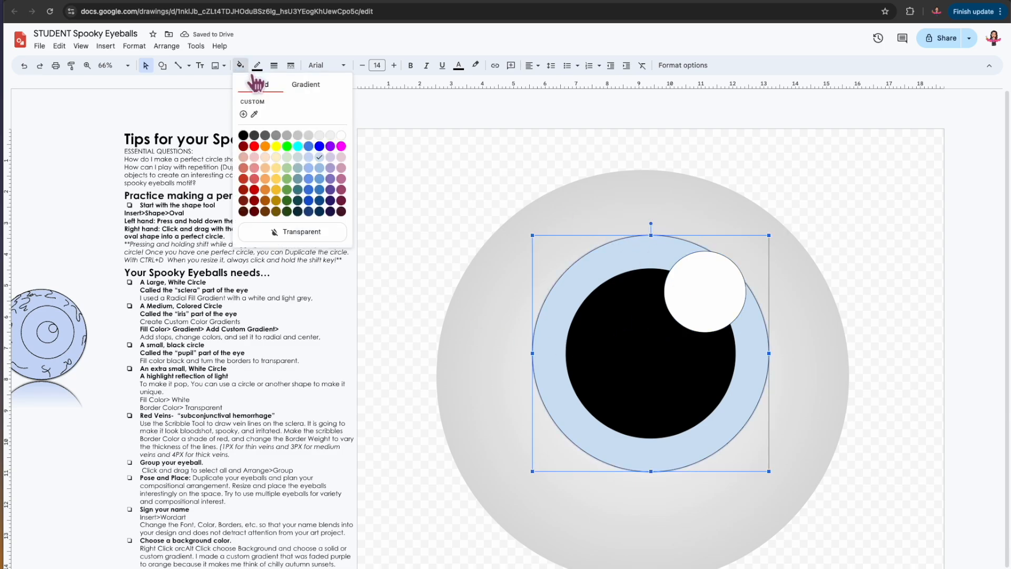
left_click(318, 91)
left_click(288, 150)
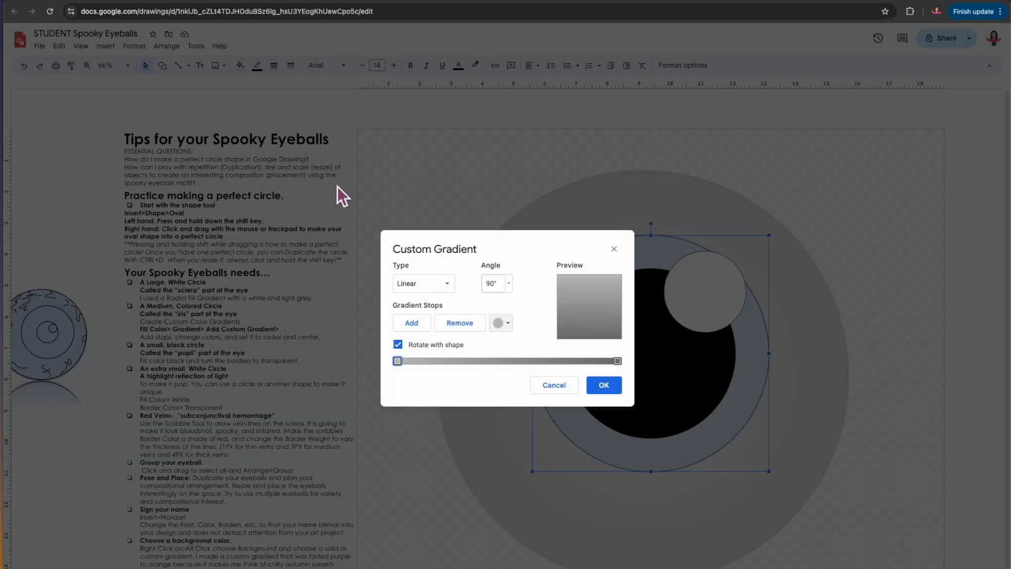
left_click(426, 286)
left_click(429, 322)
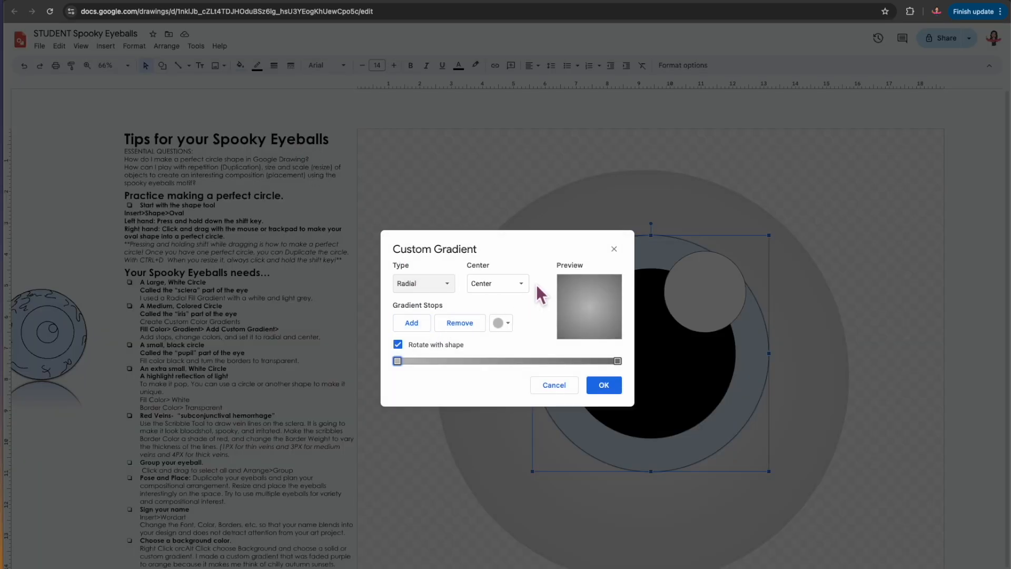
left_click(420, 329)
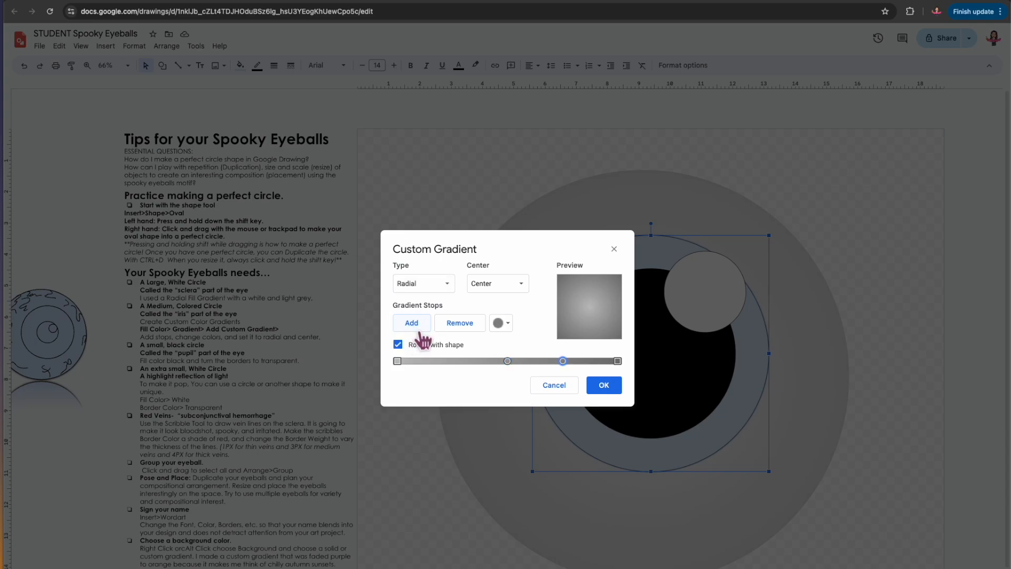
left_click(420, 329)
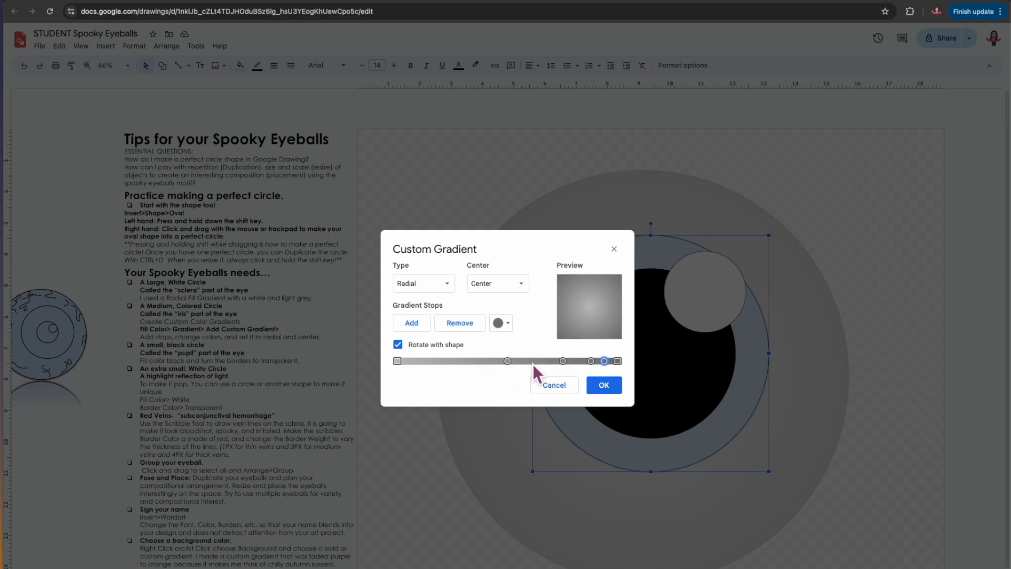
Spread the iris gradient's four added stops to about 17%, 30%, 53% and 84% of the gradient's length.
left_click_drag(508, 363, 453, 365)
left_click_drag(563, 362, 444, 361)
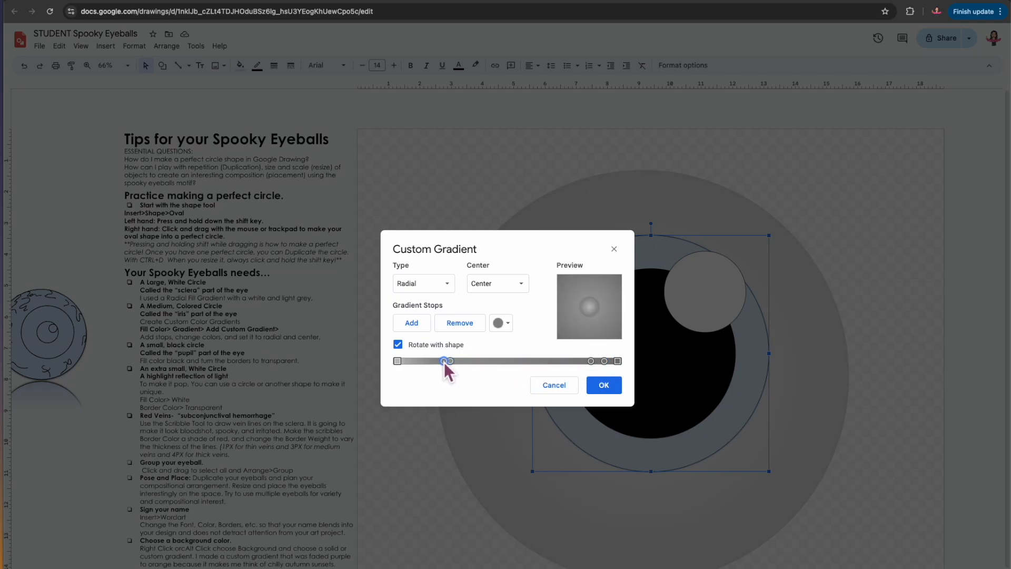
left_click_drag(588, 364, 500, 363)
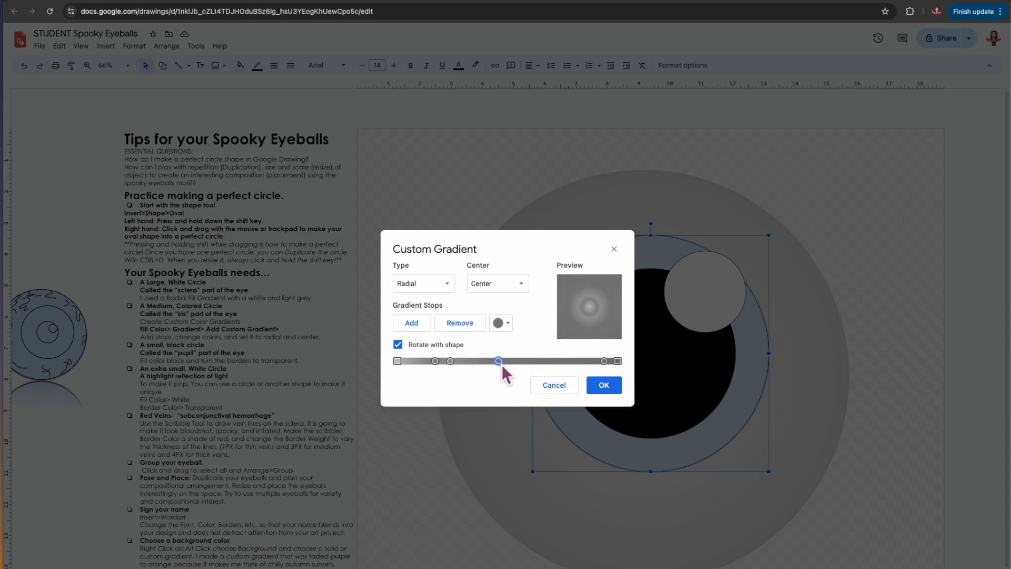
left_click(603, 361)
left_click_drag(453, 361, 466, 361)
Color the first three stops of the iris gradient yellow, pale green and cyan.
left_click(399, 361)
left_click(502, 323)
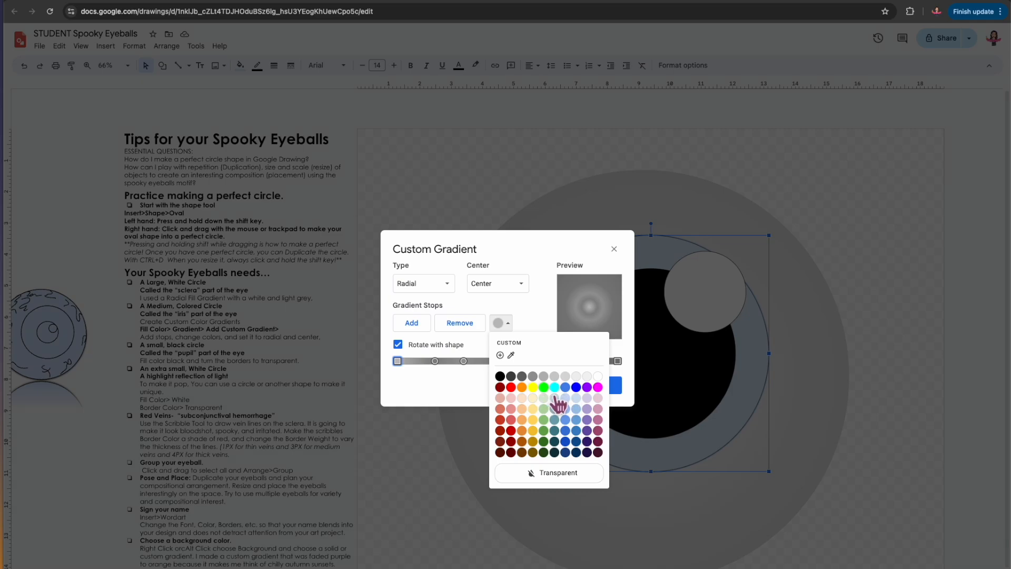
left_click(533, 387)
left_click(435, 361)
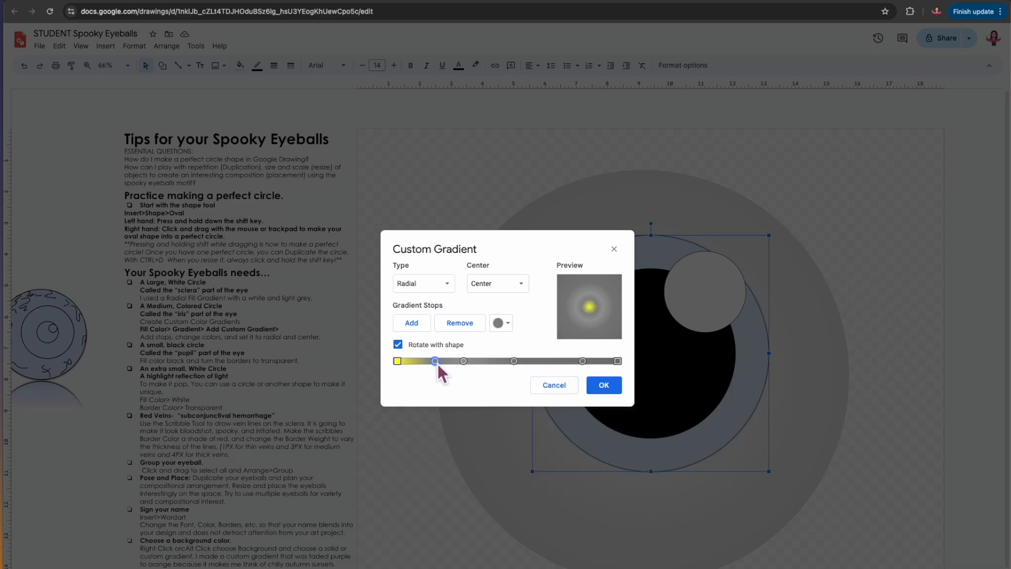
left_click(504, 323)
left_click(555, 409)
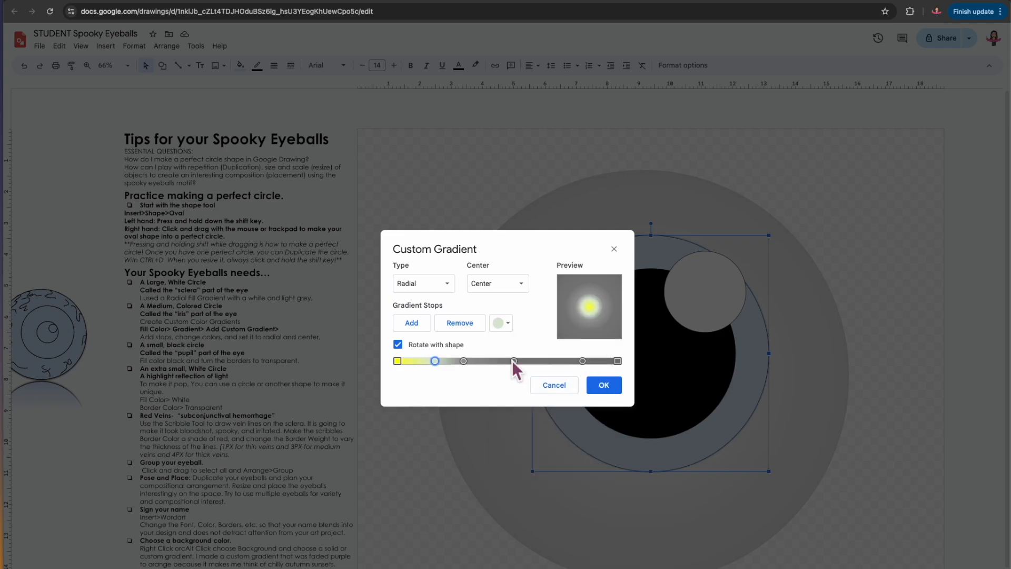
left_click(463, 361)
left_click(504, 323)
left_click(554, 387)
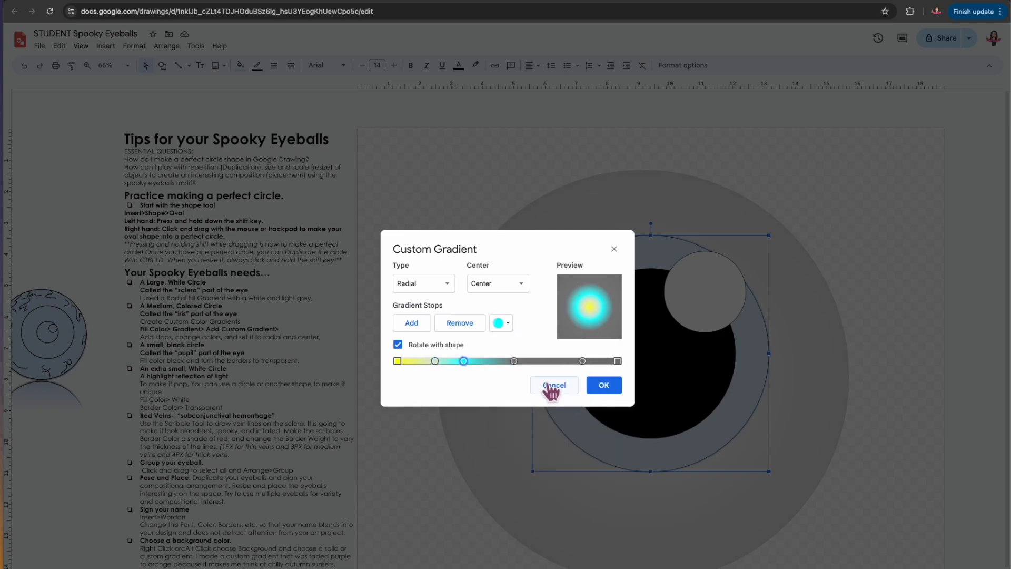
Color the last three stops of the iris gradient light yellow-orange, pale blue-gray and light green.
left_click(514, 361)
left_click(500, 323)
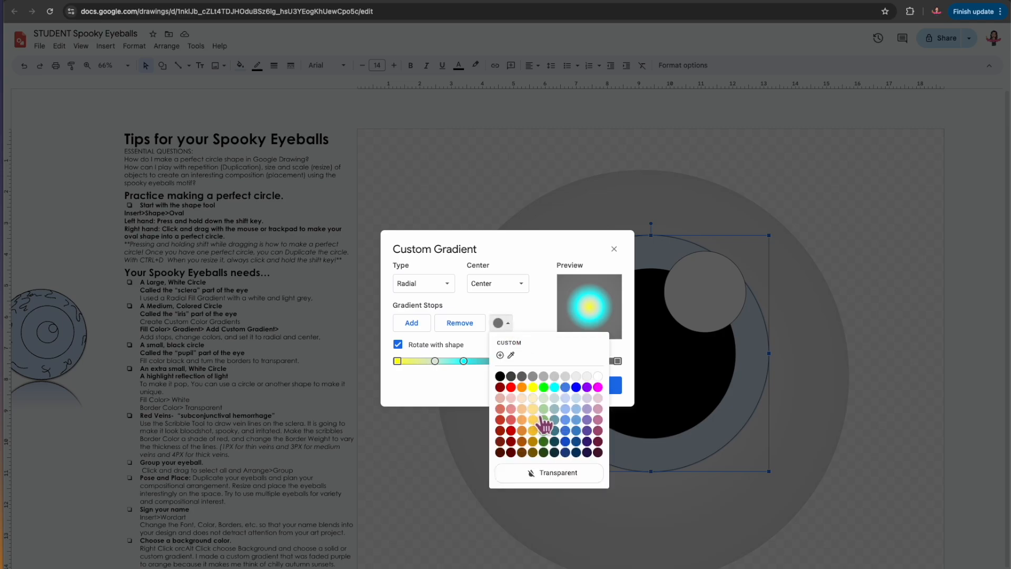
left_click(533, 419)
left_click(586, 361)
left_click(503, 323)
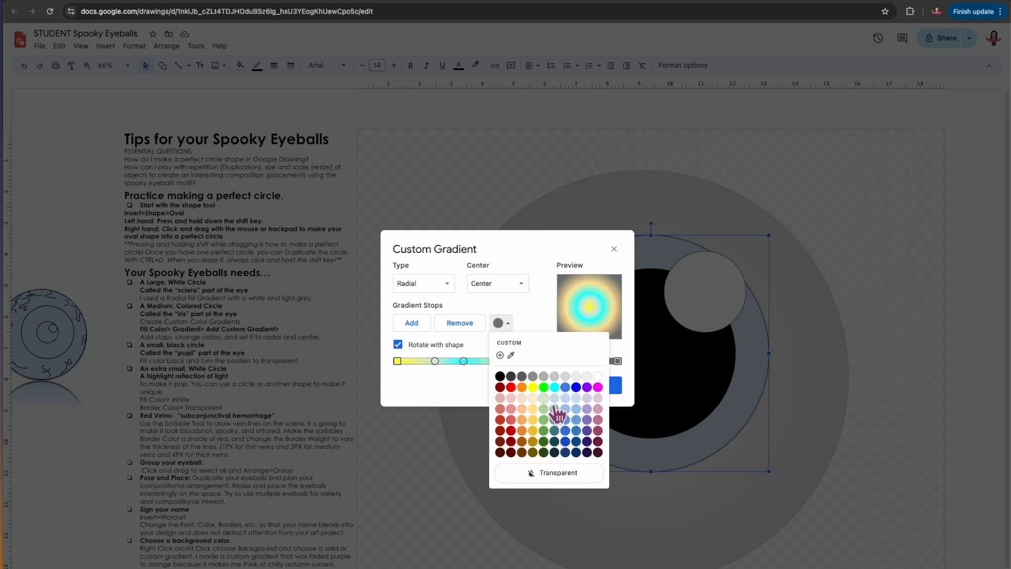
left_click(566, 376)
left_click(618, 362)
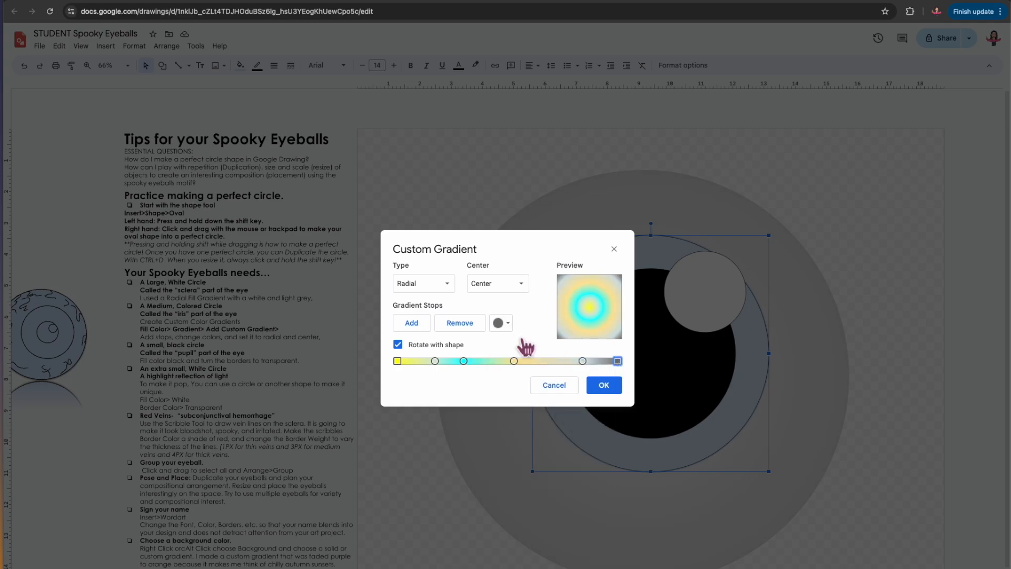
left_click(503, 323)
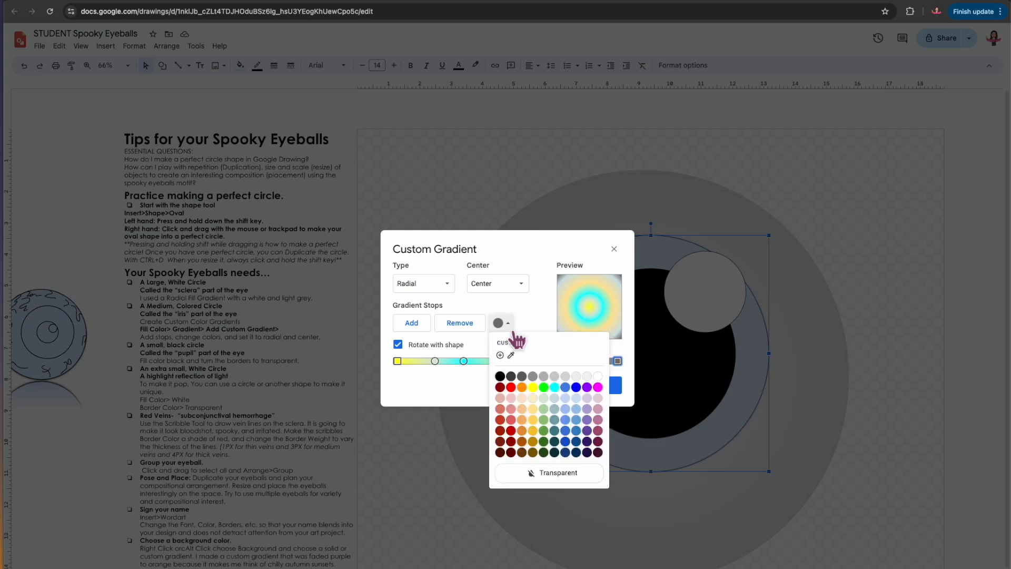
left_click(543, 430)
Move the four inner stops of the iris gradient to about 32%, 41%, 47% and 57%, and apply the gradient.
left_click_drag(466, 361, 531, 362)
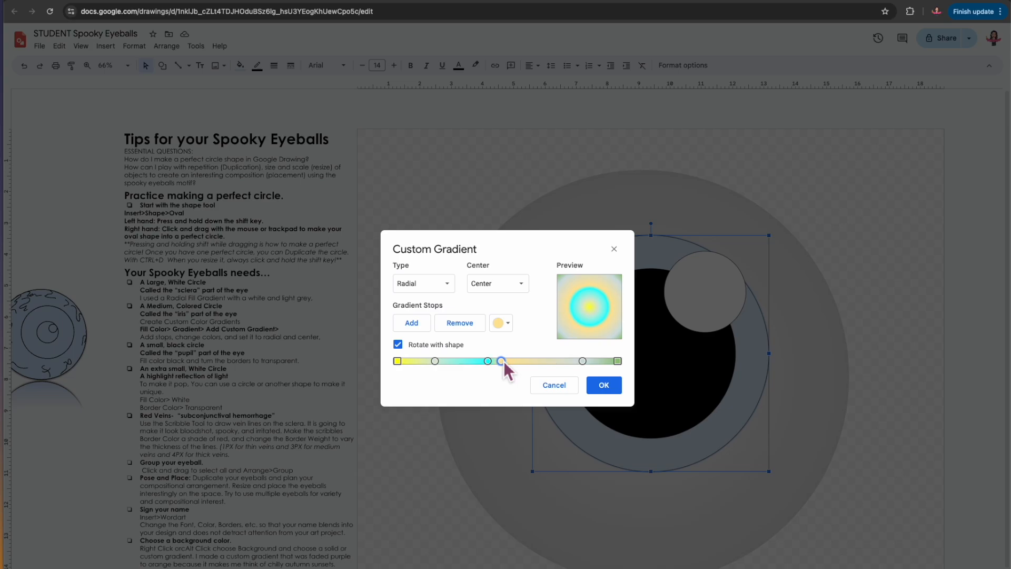
left_click_drag(435, 362, 470, 361)
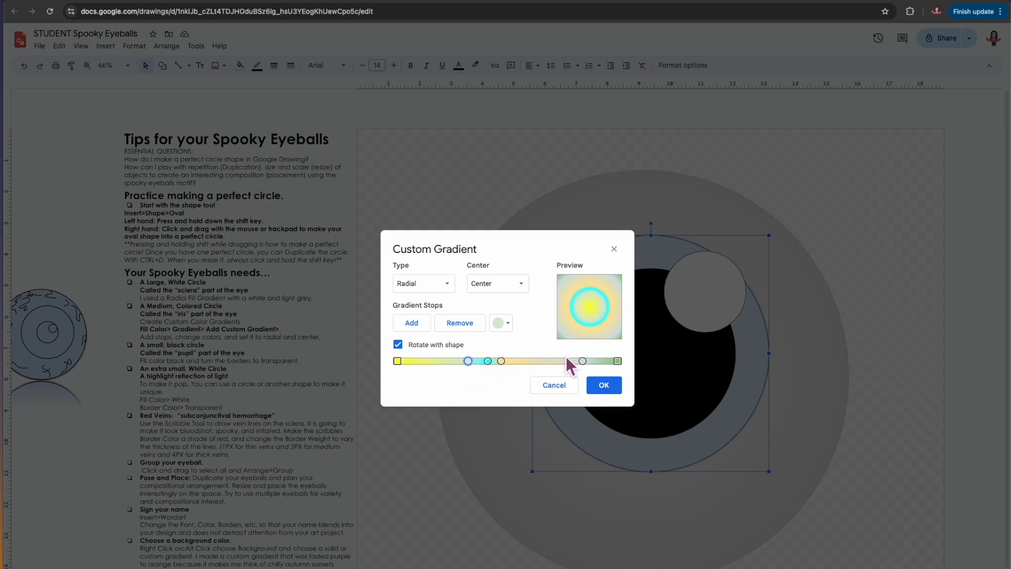
left_click_drag(583, 361, 563, 361)
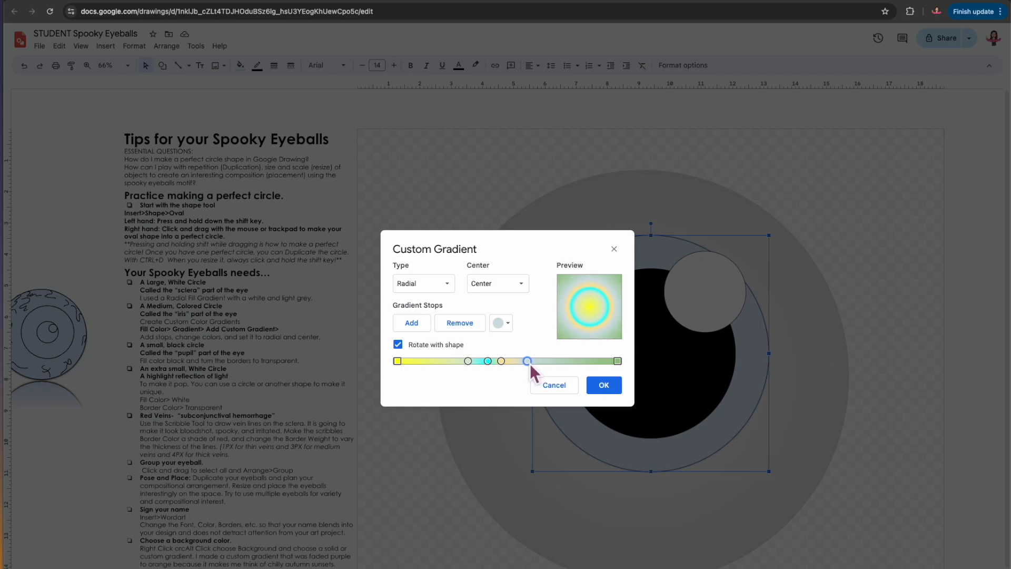
left_click(610, 388)
Shrink the black pupil circle to about 3.6 ruler units wide and center it inside the iris's cyan ring.
left_click(598, 325)
left_click_drag(572, 451, 610, 414)
left_click_drag(677, 350, 658, 365)
left_click_drag(732, 292, 713, 312)
left_click_drag(668, 367, 679, 360)
Make the borders of the white highlight circle and the iris circle transparent.
left_click(708, 320)
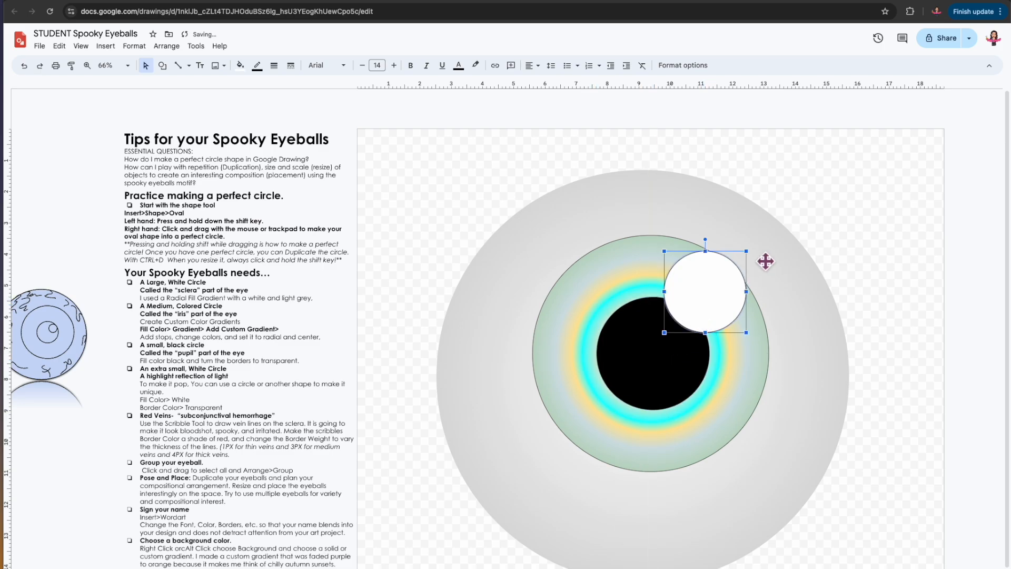
left_click(272, 79)
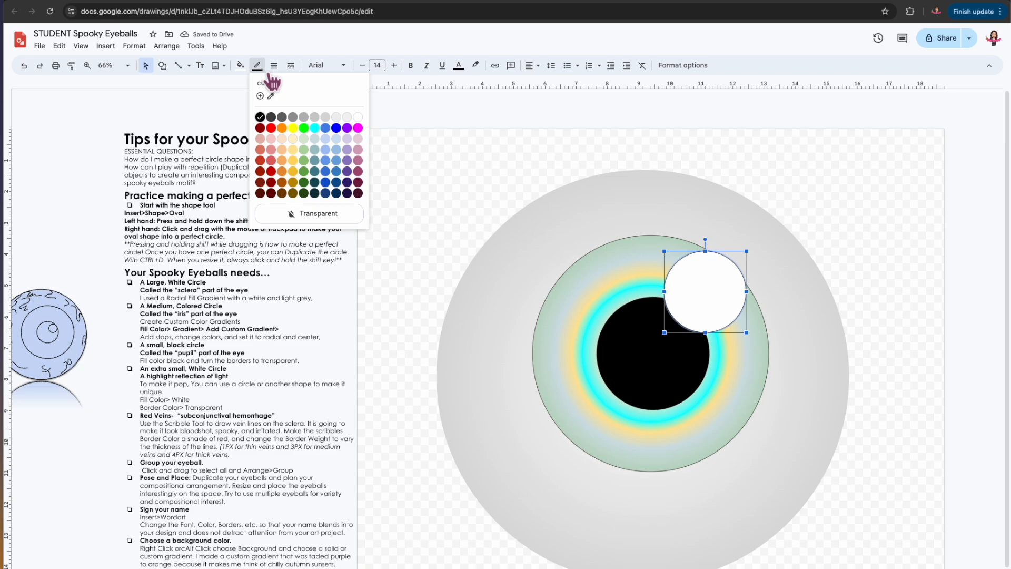
left_click(301, 213)
left_click(586, 320)
left_click(262, 68)
left_click(299, 214)
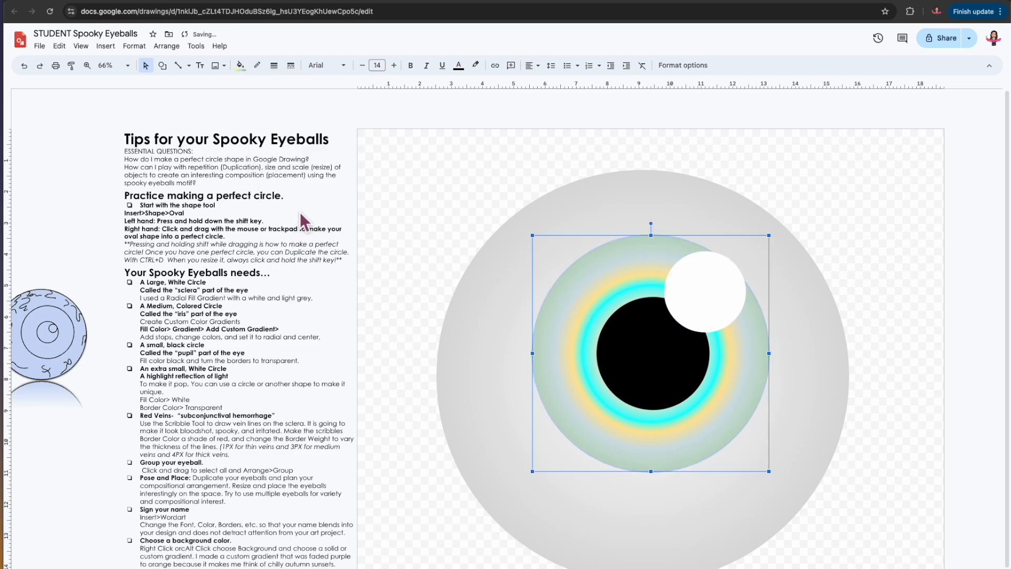
left_click(536, 185)
left_click(604, 299)
left_click(700, 334)
left_click(693, 311)
left_click(770, 303)
left_click(706, 364)
Change the outermost stop of the iris's custom gradient to dark cyan and apply it.
left_click(726, 369)
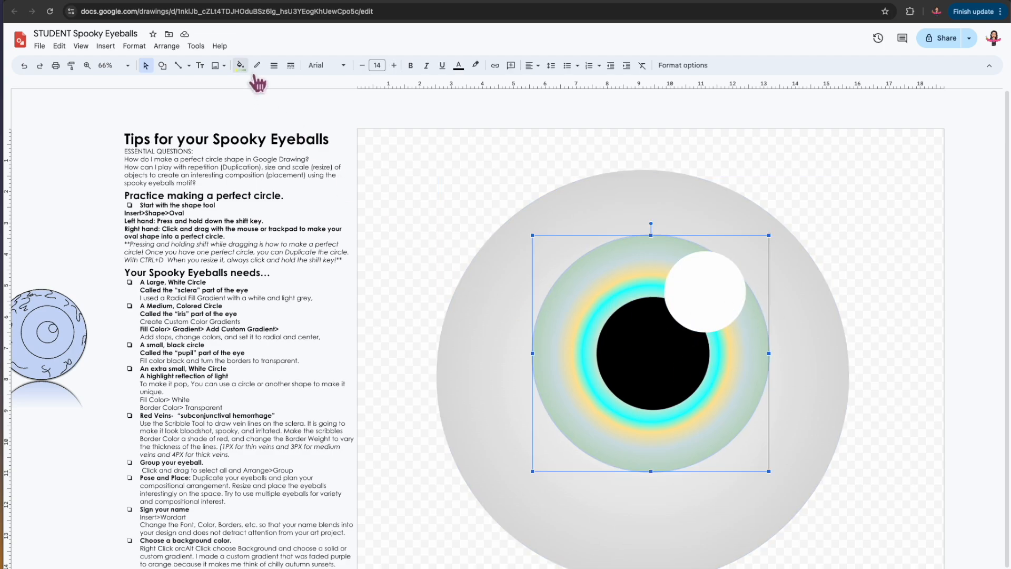
left_click(240, 65)
left_click(295, 136)
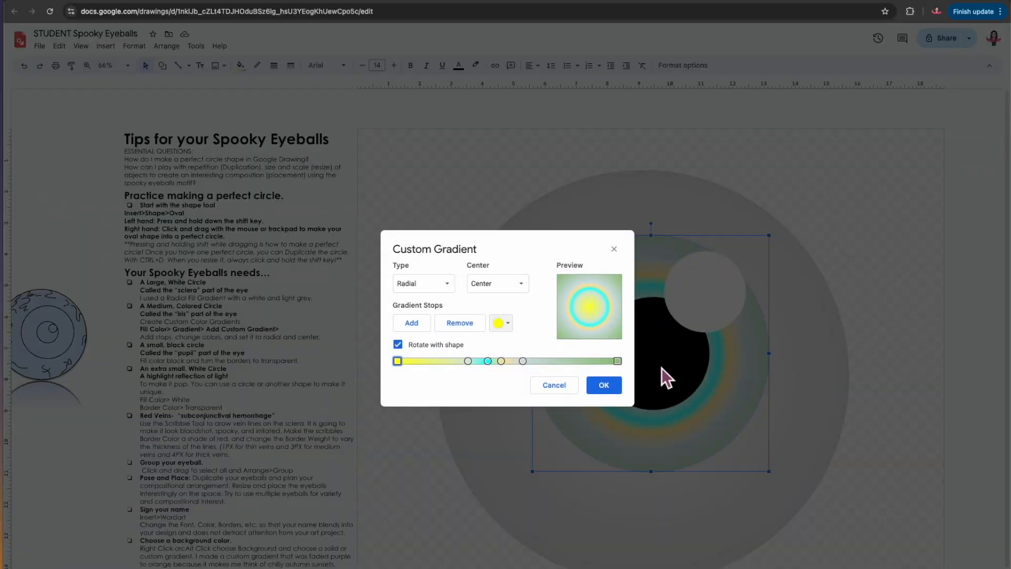
left_click(617, 361)
left_click(503, 323)
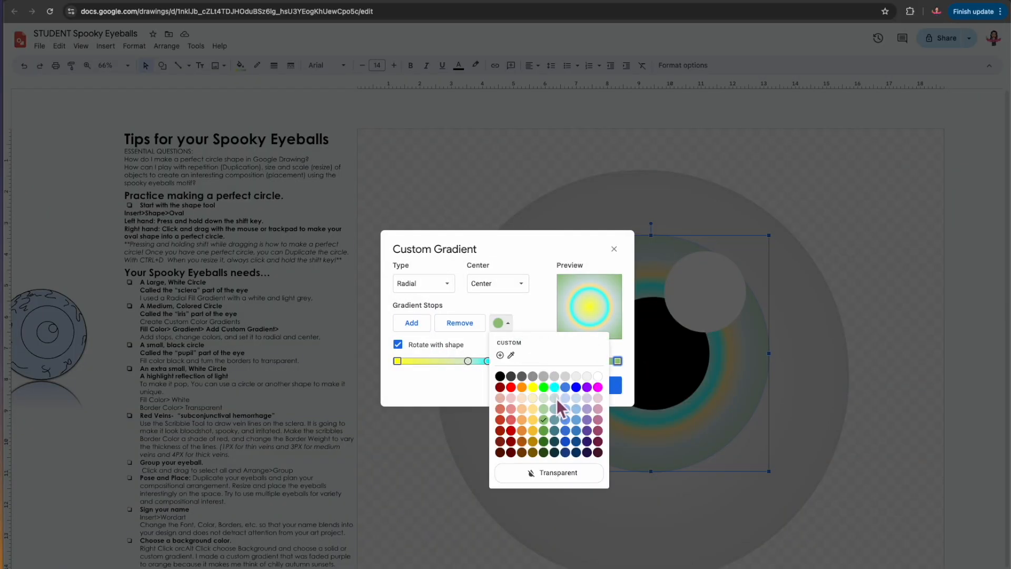
left_click(555, 442)
left_click(619, 387)
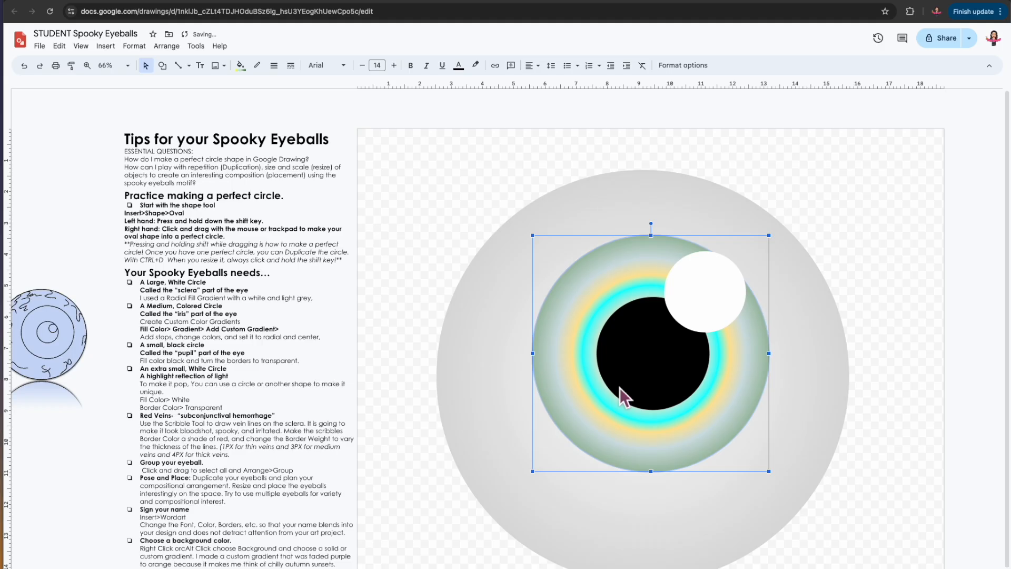
Move the iris gradient's pale green stop to about 43%, light orange to 49% and light blue to 54%, and apply the gradient.
left_click(240, 65)
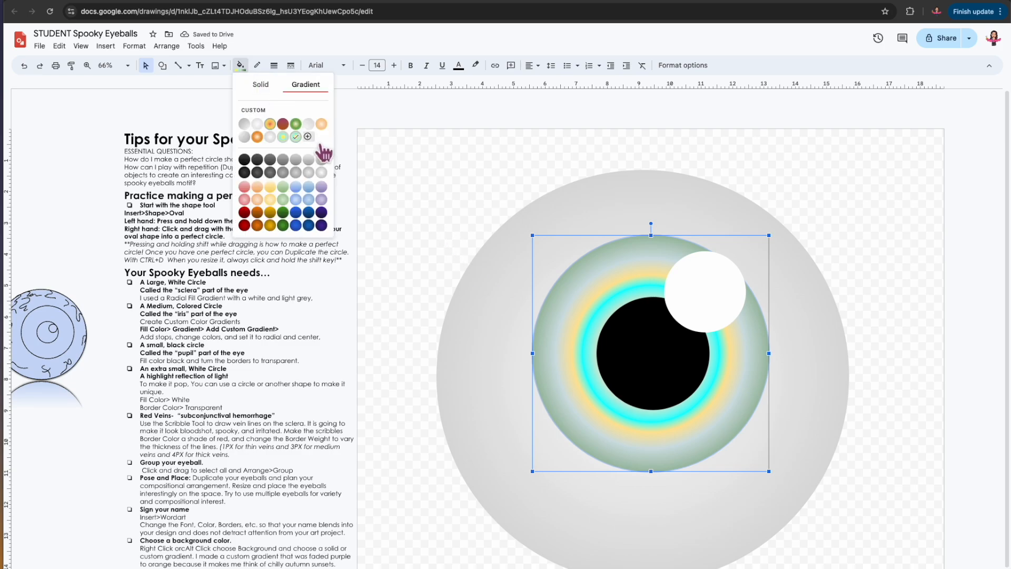
left_click(320, 150)
left_click_drag(526, 362, 509, 364)
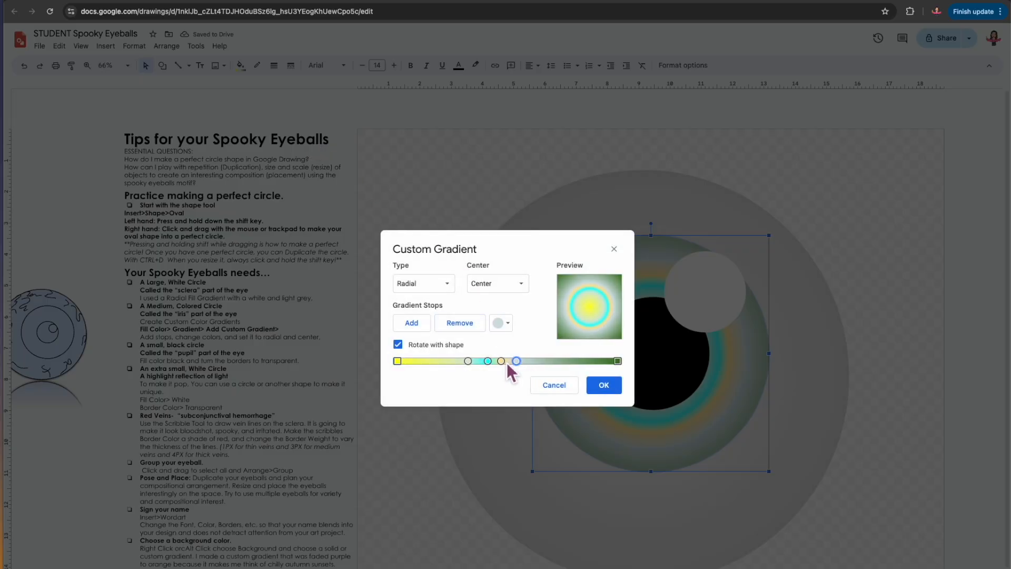
left_click(493, 361)
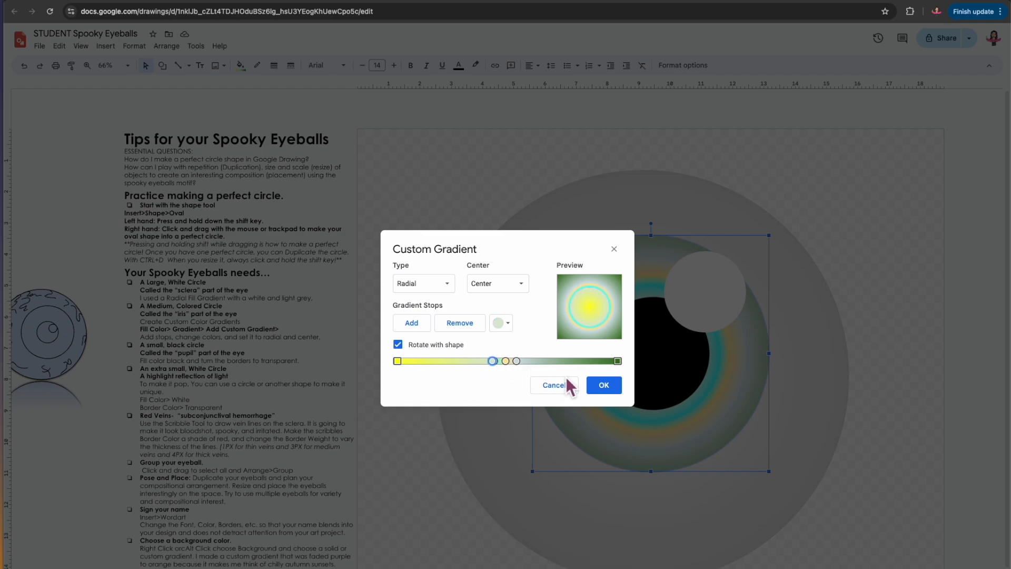
left_click(603, 385)
scroll(697, 390, "up", 3)
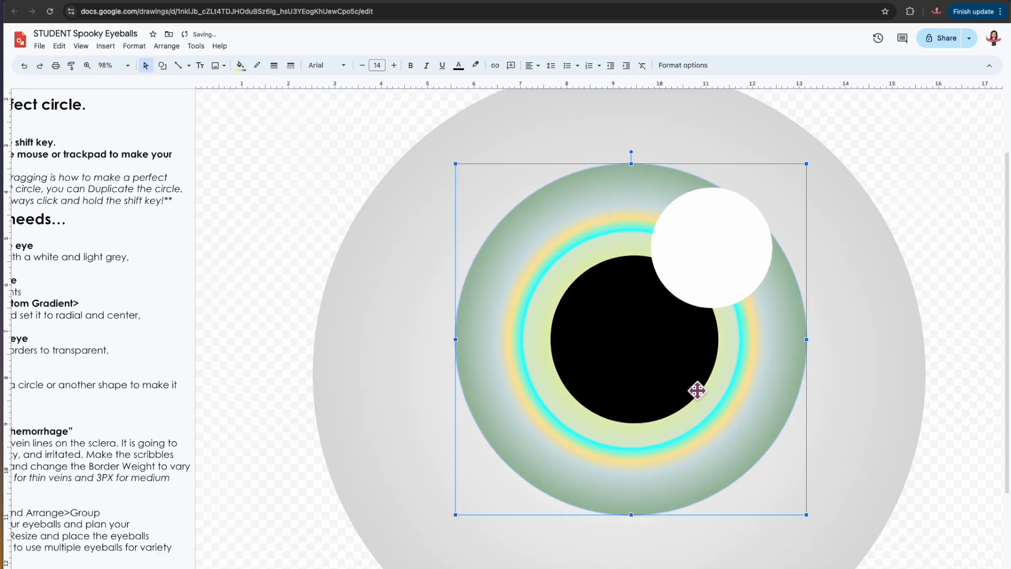
scroll(698, 388, "down", 3)
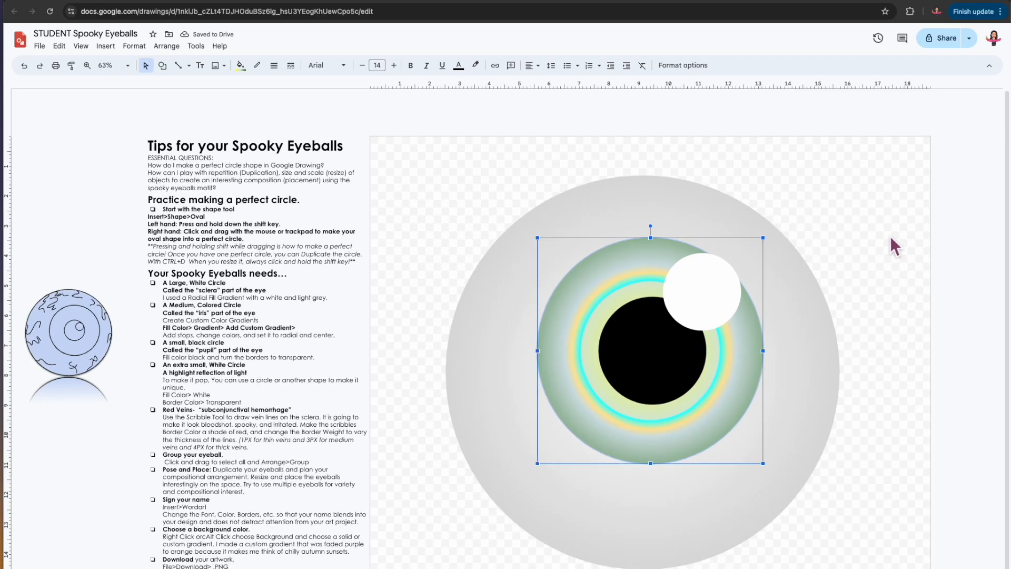
Shrink the white highlight circle to about 2 ruler units wide over the pupil's upper-right edge.
left_click(714, 297)
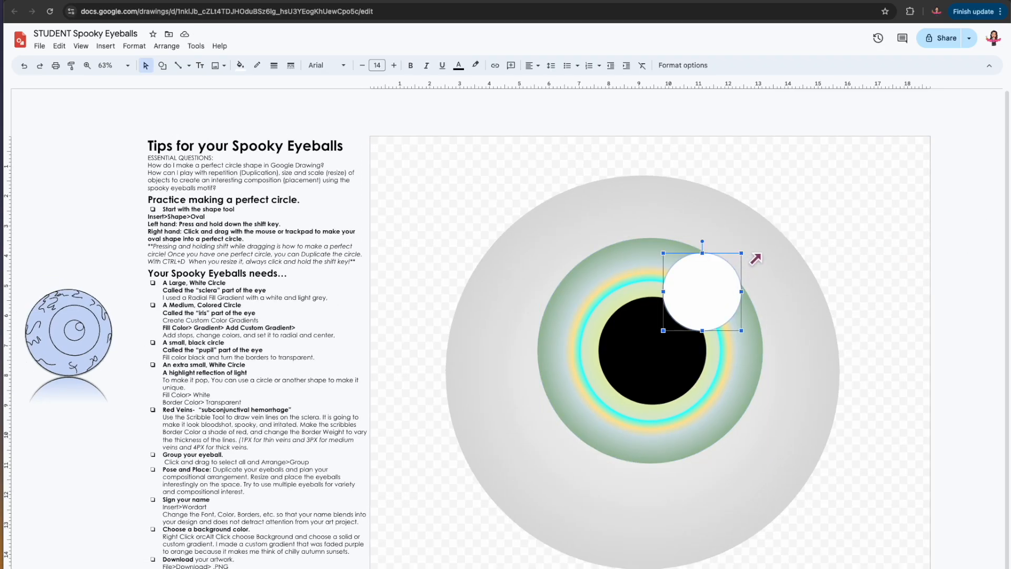
left_click_drag(741, 254, 701, 318)
left_click(163, 65)
mouse_move(196, 87)
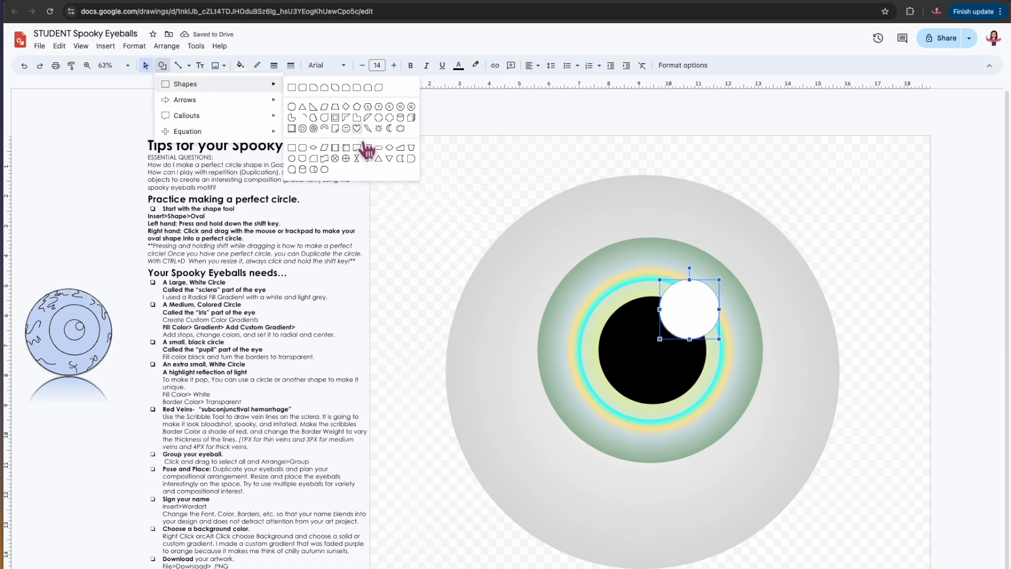
left_click(345, 154)
mouse_move(438, 202)
left_mouse_down()
mouse_move(533, 264)
mouse_move(527, 285)
left_mouse_up()
key("Delete")
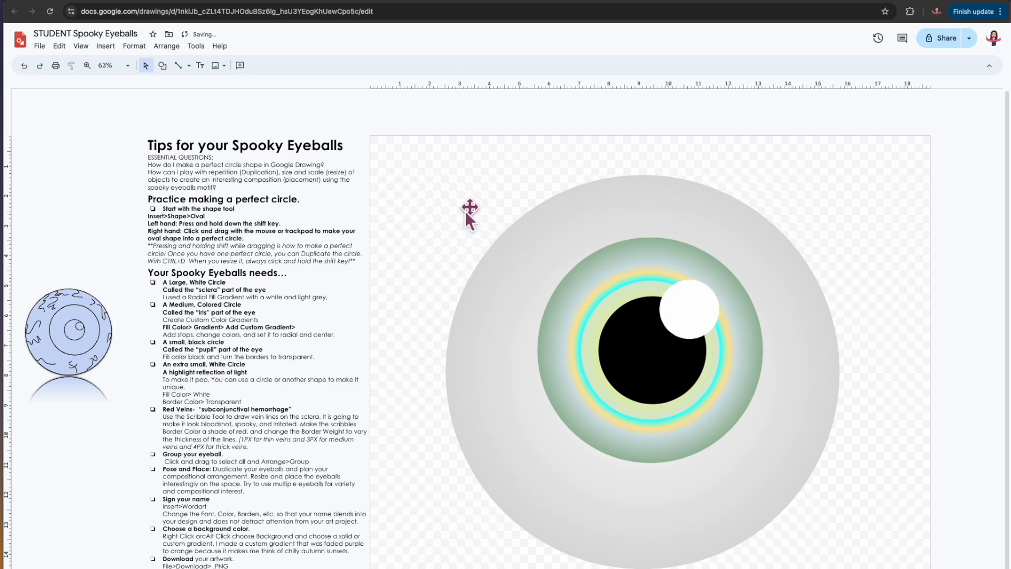
Draw a pie shape about 2 ruler units wide on the iris's upper-left edge and fill it with solid white.
left_click(160, 64)
mouse_move(189, 84)
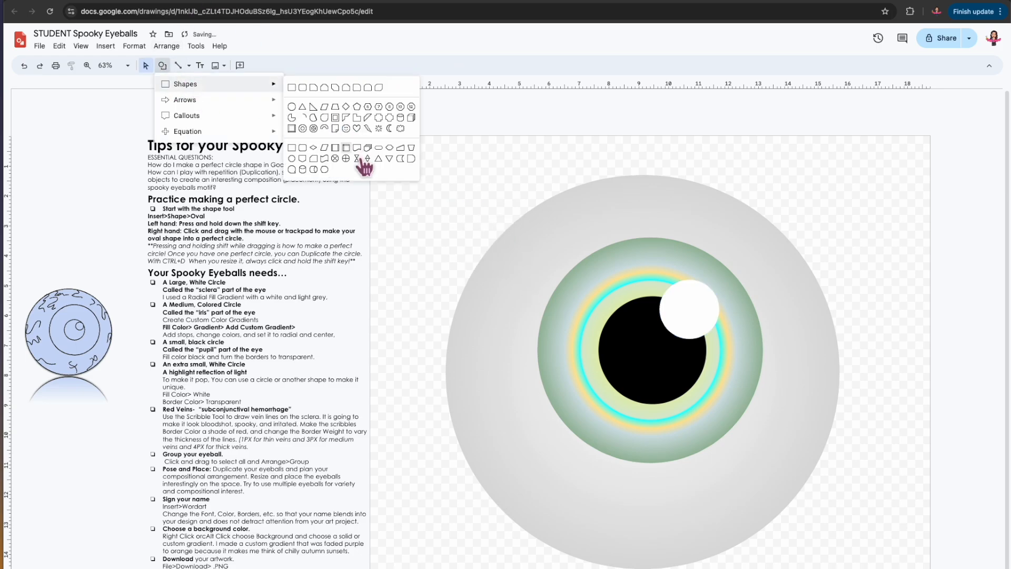
left_click(292, 117)
left_click_drag(541, 267, 603, 327)
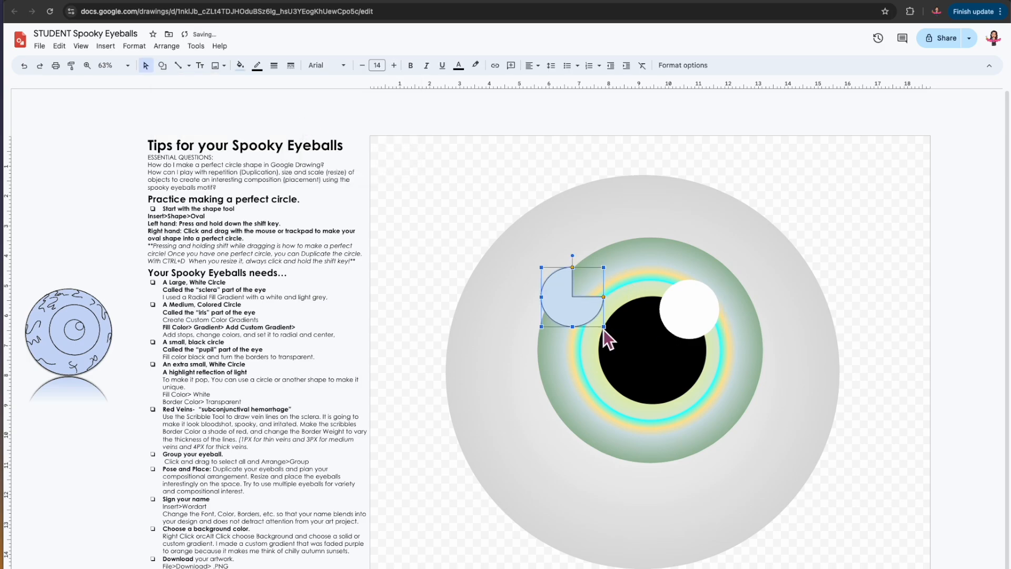
left_click(240, 65)
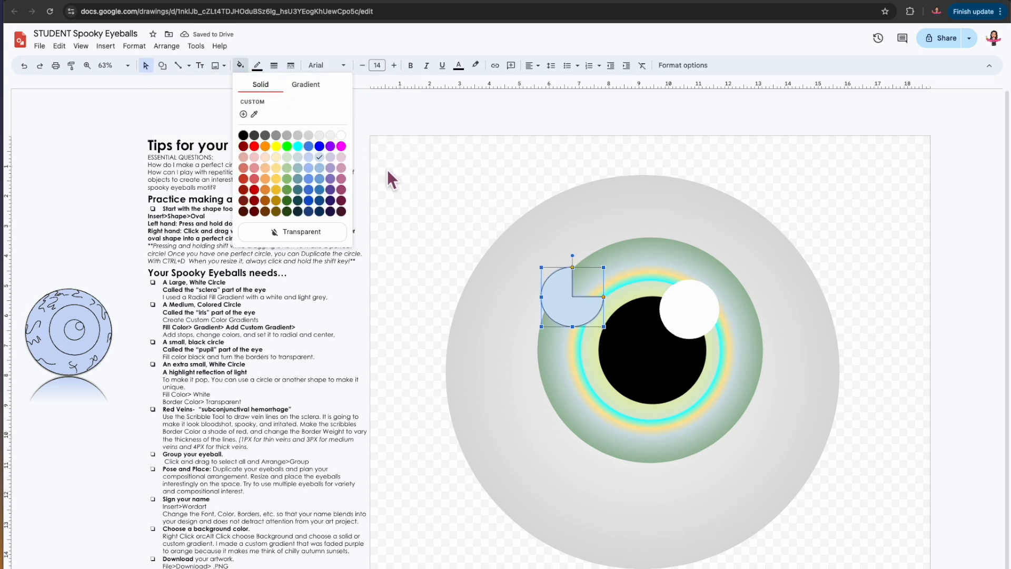
left_click(341, 134)
Widen the opening of the white pie shape and delete the white highlight circle.
left_click_drag(580, 277, 545, 287)
left_click(692, 321)
key("Delete")
left_click(546, 315)
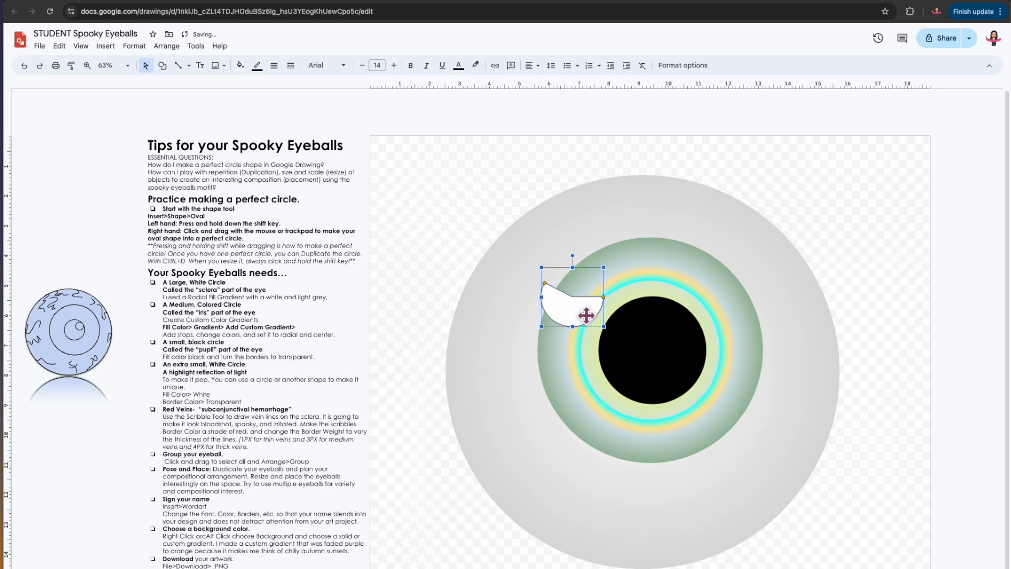
Reshape and rotate the white pie so its opening faces lower left, and place it over the pupil's upper-right edge.
left_click_drag(544, 283, 563, 339)
left_click_drag(590, 293, 679, 351)
Make the border of the white pie-shaped highlight transparent and deselect it.
left_click(257, 65)
left_click(296, 215)
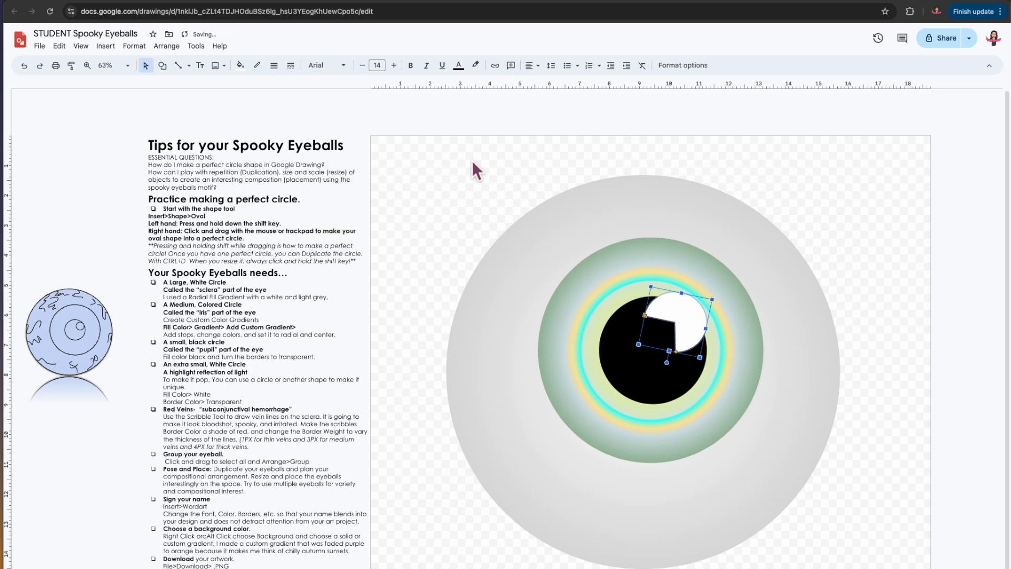
left_click(472, 168)
scroll(456, 268, "down", 5)
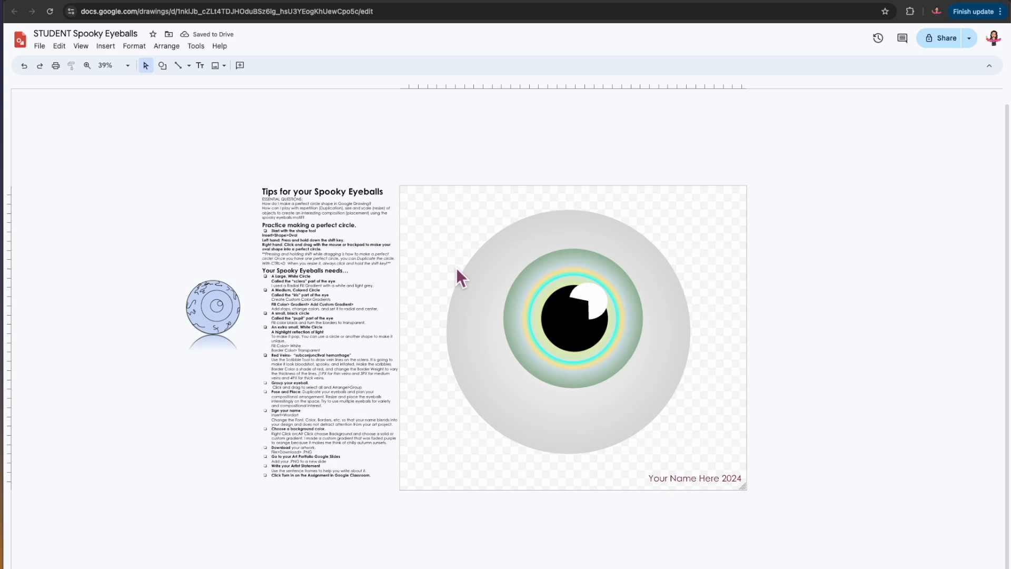